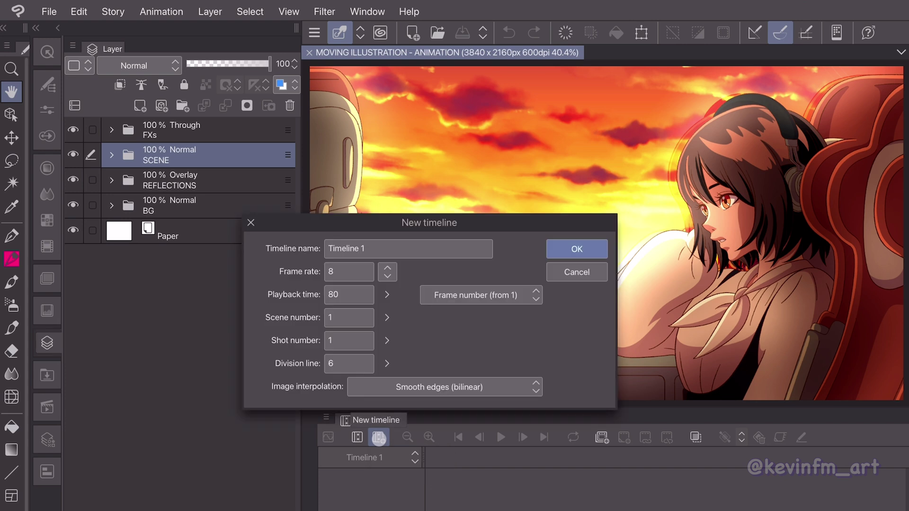
Create a timeline named ANIMATION with a frame rate of 8 fps and a playback time of 24 frames.
{"action": "left_click", "coordinate": [387, 249]}
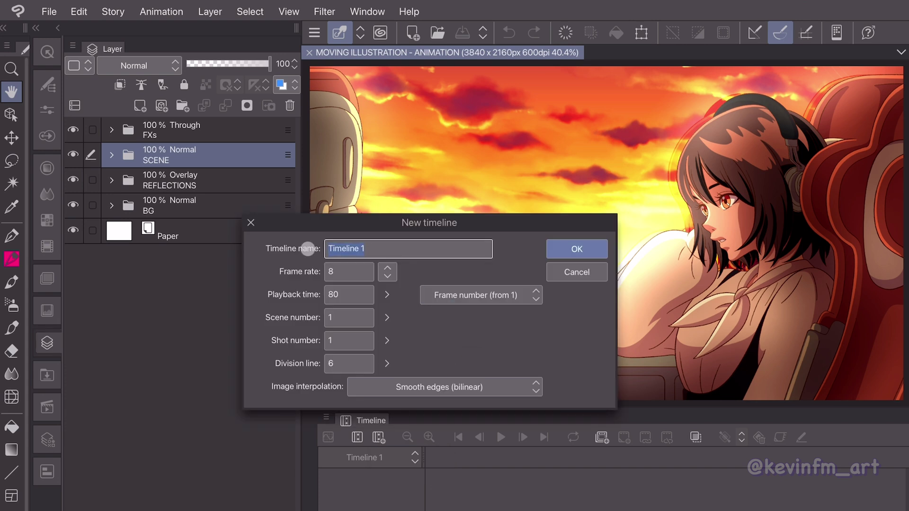
{"action": "type", "text": "ANIMATION"}
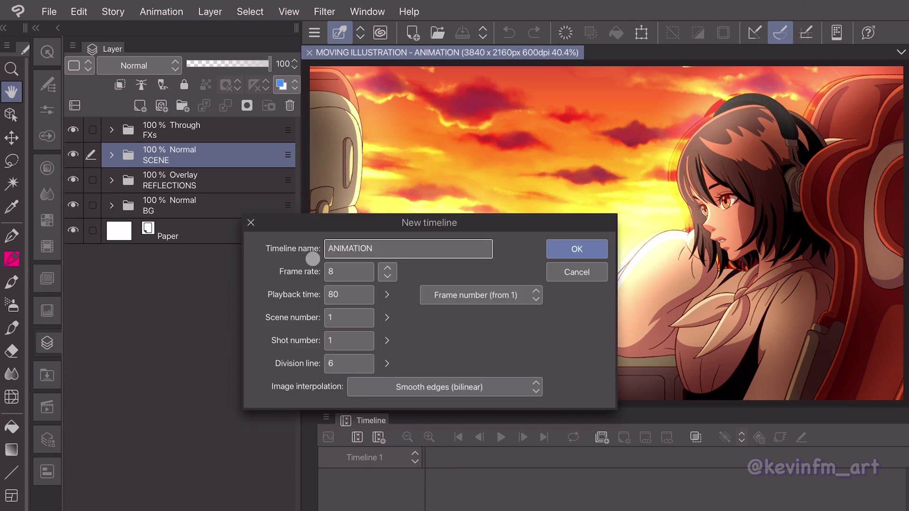
{"action": "left_click", "coordinate": [387, 271]}
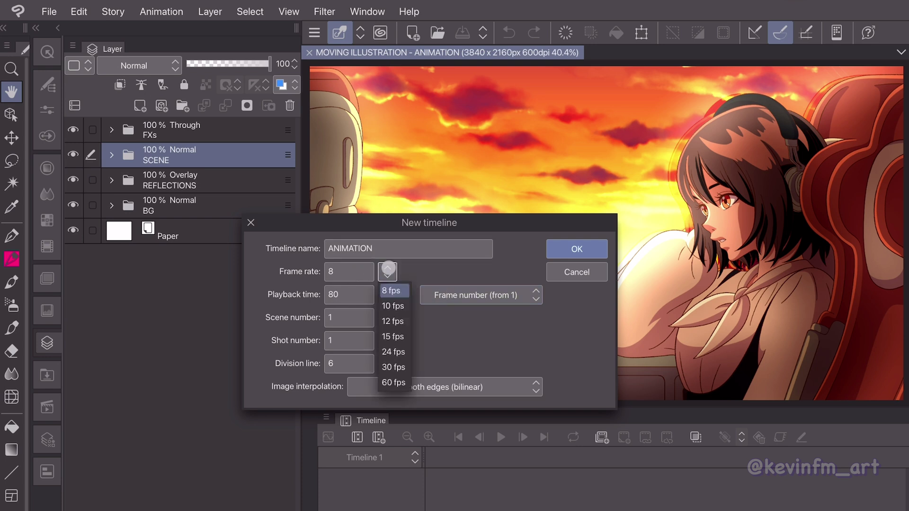
{"action": "left_click", "coordinate": [402, 290]}
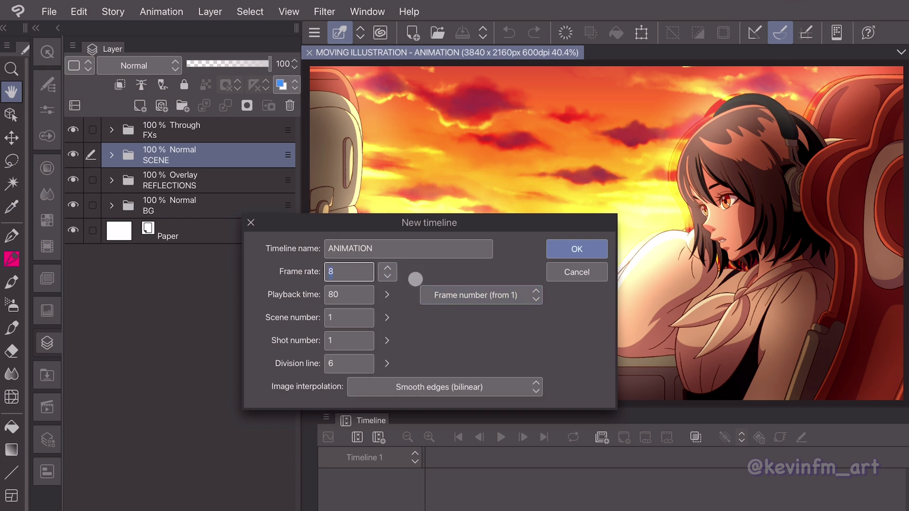
{"action": "left_click", "coordinate": [353, 293]}
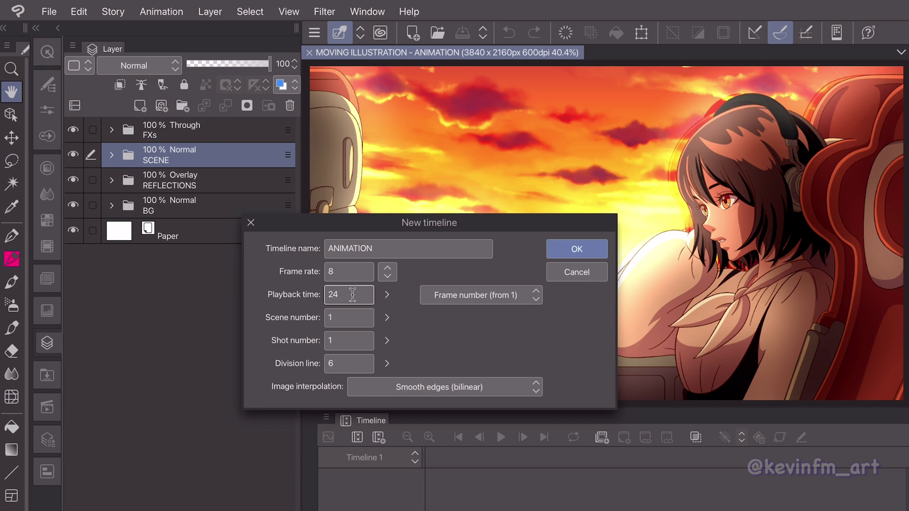
{"action": "type", "text": "24"}
{"action": "left_click", "coordinate": [579, 249]}
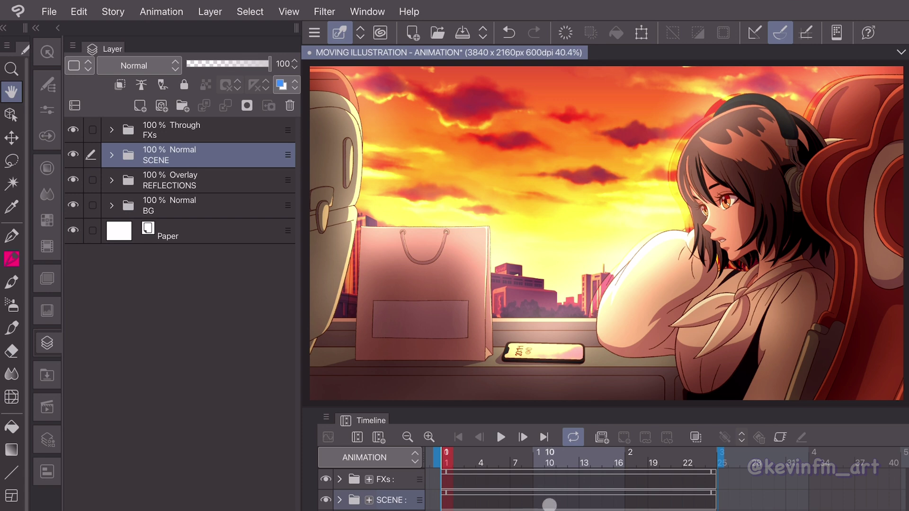
{"action": "left_click_drag", "start_coordinate": [459, 455], "coordinate": [448, 477]}
{"action": "left_click", "coordinate": [496, 443]}
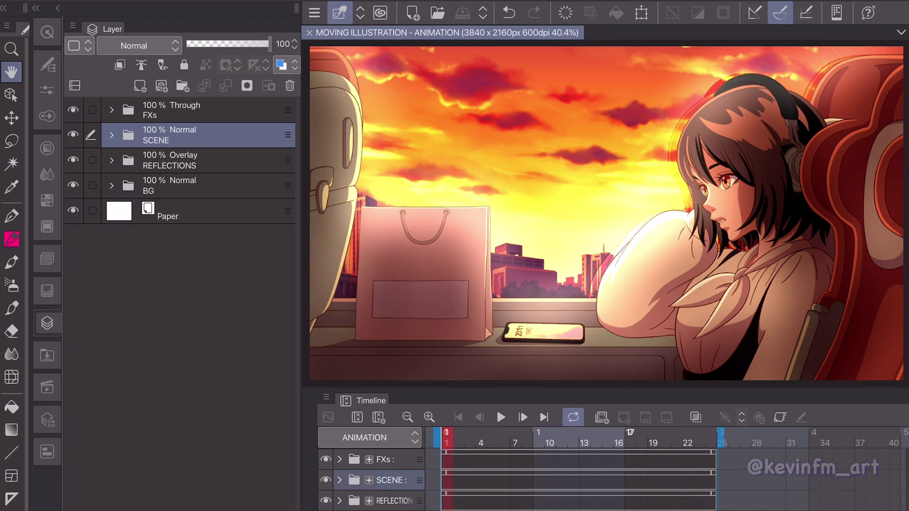
Hide the FXs, REFLECTIONS and BG folders and apply the blue layer color to the SCENE folder.
{"action": "left_click", "coordinate": [73, 110]}
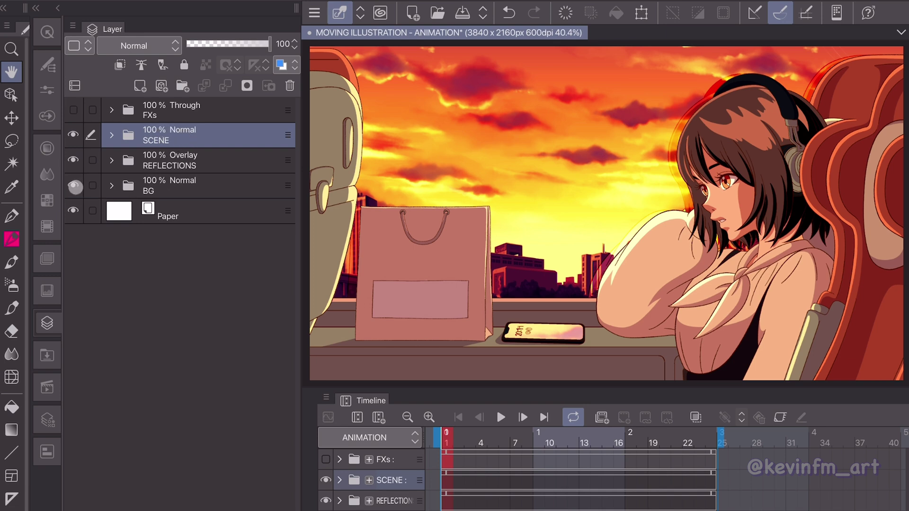
{"action": "left_click", "coordinate": [75, 187]}
{"action": "left_click", "coordinate": [75, 161]}
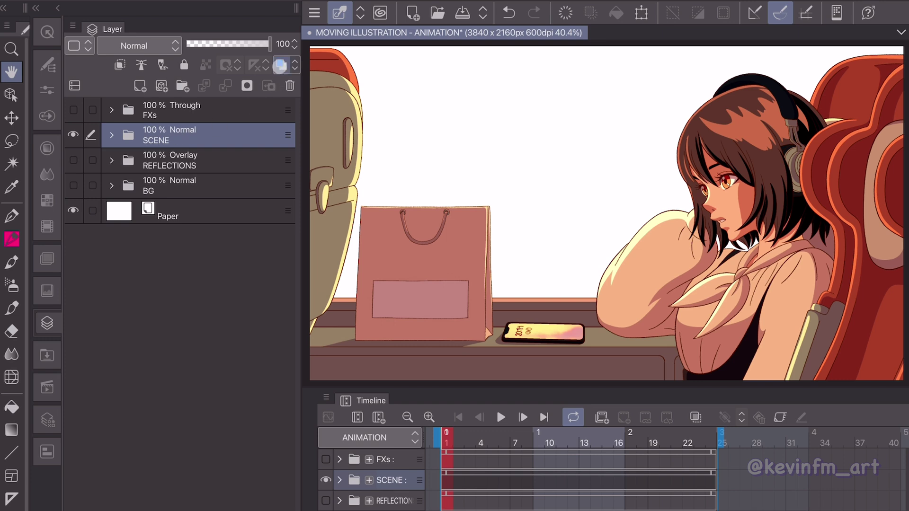
{"action": "left_click", "coordinate": [281, 66]}
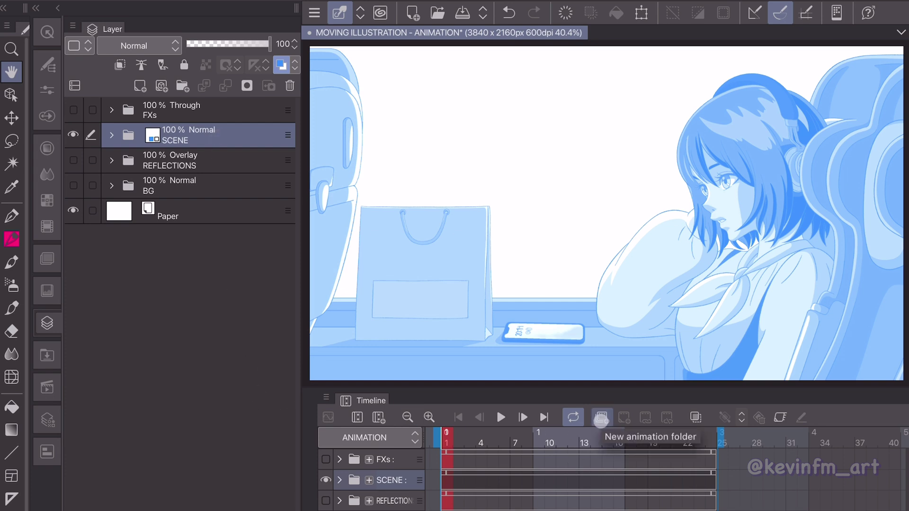
Add a new animation folder above SCENE and name it EYES.
{"action": "left_click", "coordinate": [600, 419]}
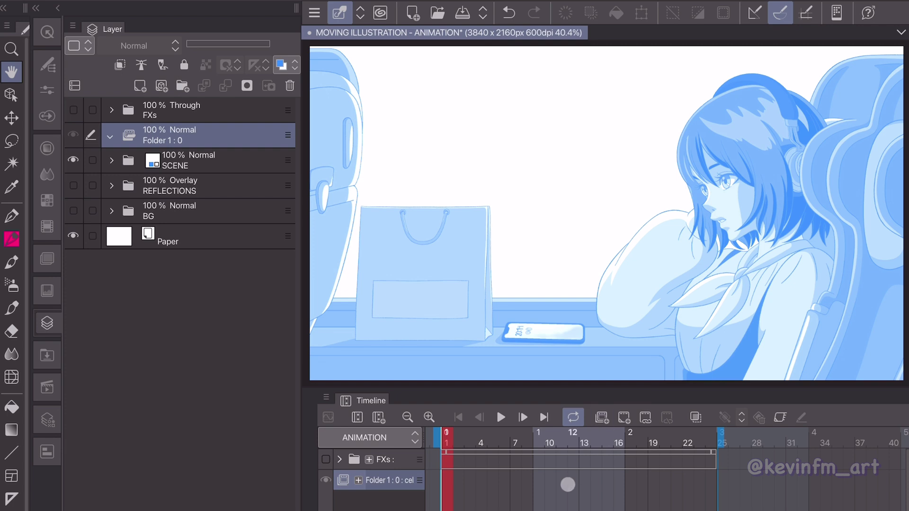
{"action": "double_click", "coordinate": [394, 480]}
{"action": "type", "text": "EYES"}
{"action": "key", "text": "Return"}
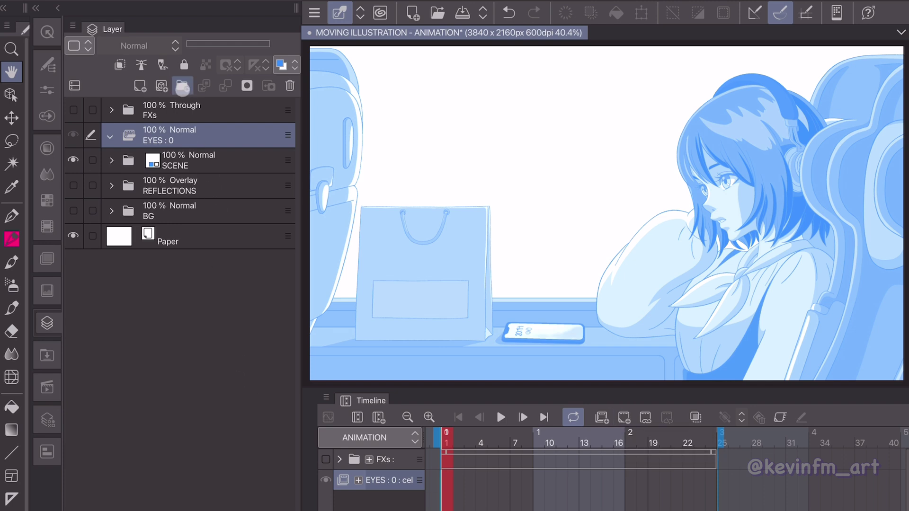
Create layer folder 1 inside EYES, select its LINE layer and assign cel 1 to frame 1.
{"action": "left_click", "coordinate": [182, 87]}
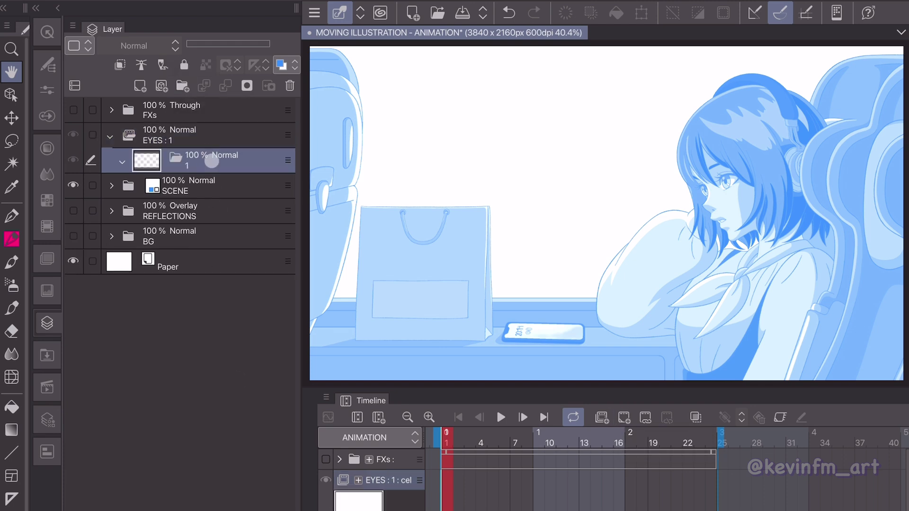
{"action": "left_click", "coordinate": [234, 209]}
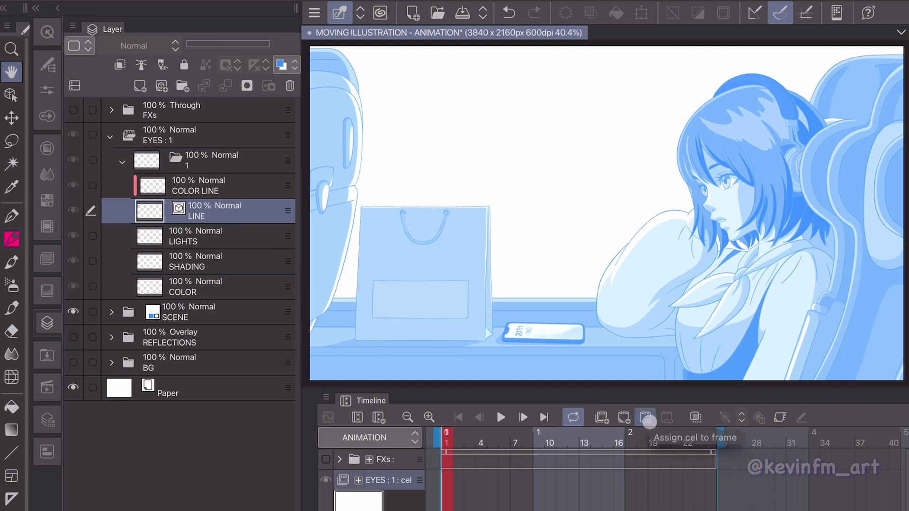
{"action": "left_click", "coordinate": [645, 417]}
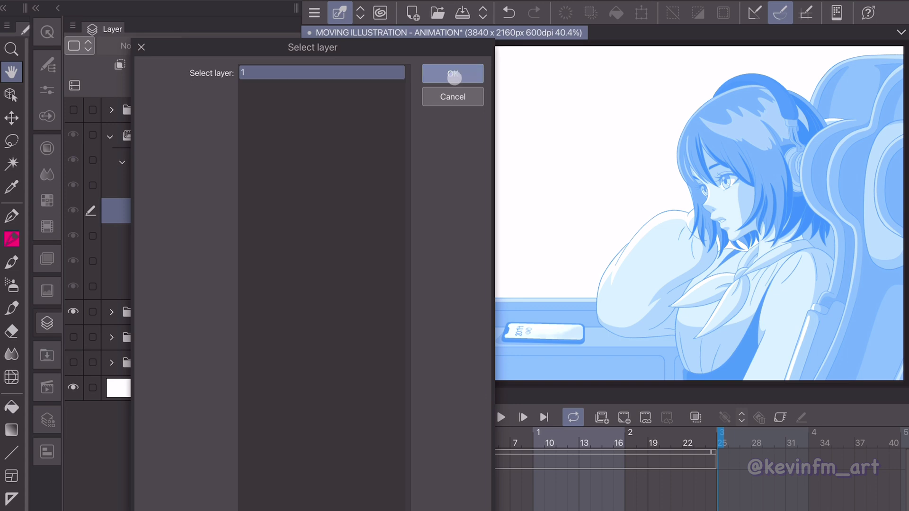
{"action": "left_click", "coordinate": [453, 75]}
Choose the Pen tool for inking the eyes on cel 1's LINE layer.
{"action": "left_click", "coordinate": [11, 215]}
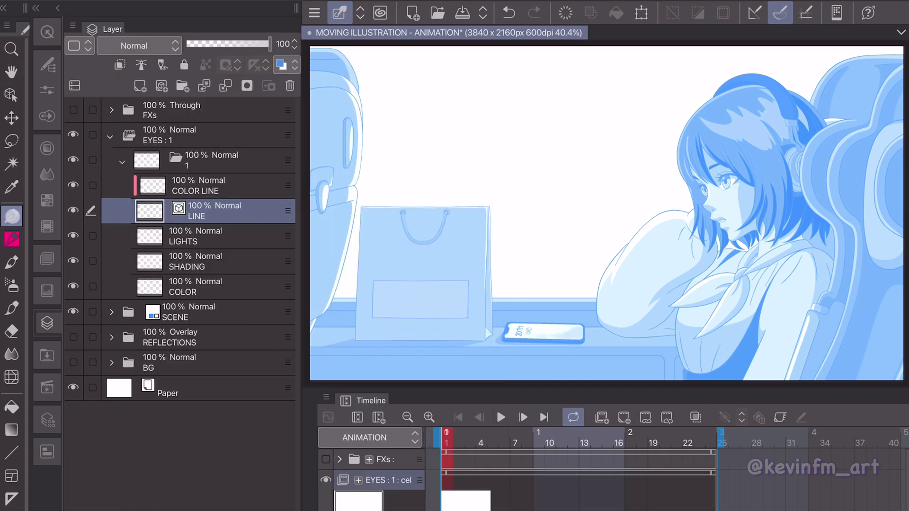
{"action": "left_click", "coordinate": [47, 65]}
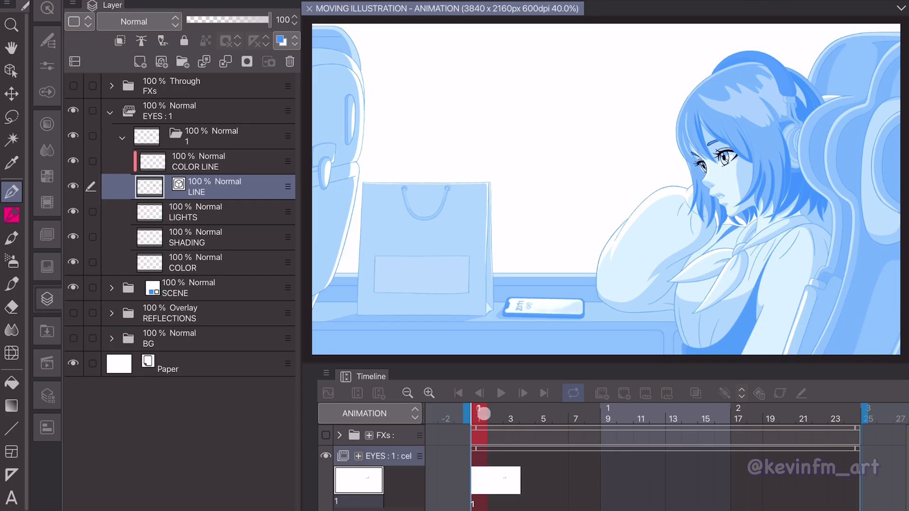
Add a new animation cel to EYES at frame 9 and rename its folder 9.
{"action": "left_click_drag", "start_coordinate": [483, 413], "coordinate": [606, 424]}
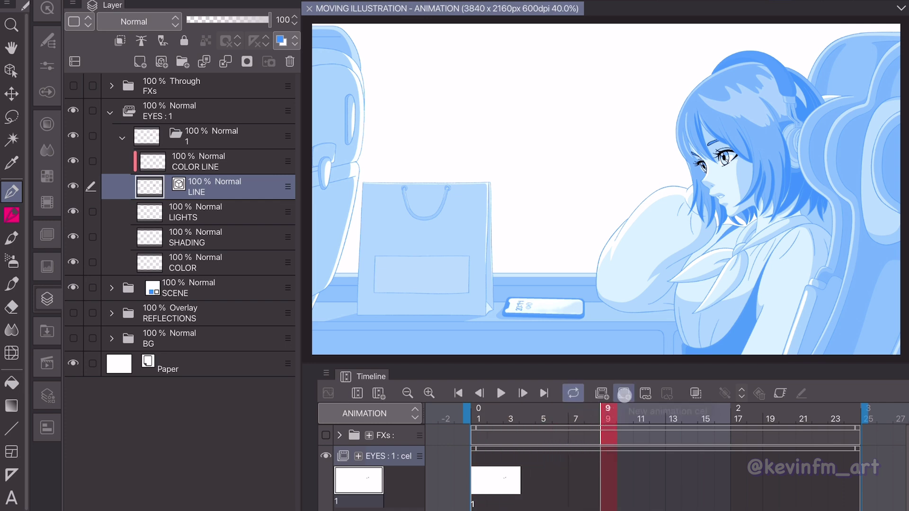
{"action": "left_click", "coordinate": [624, 393]}
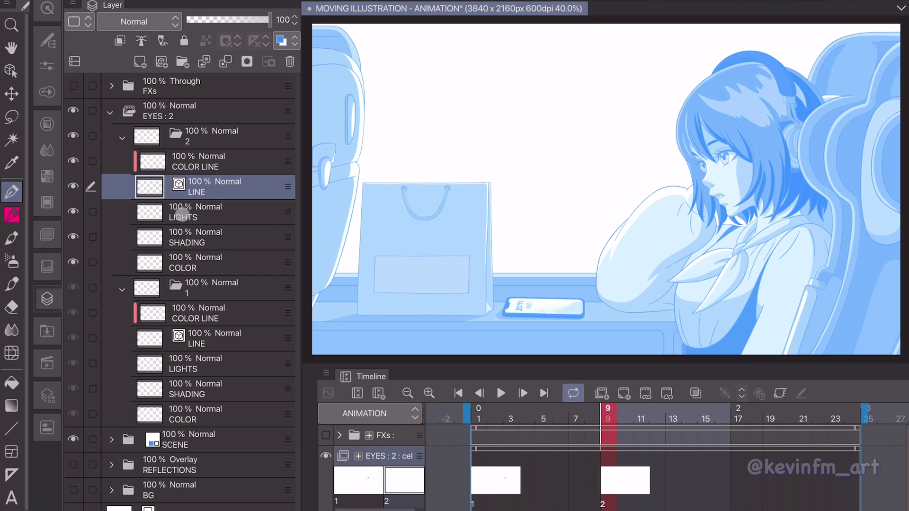
{"action": "double_click", "coordinate": [198, 142]}
{"action": "type", "text": "9"}
{"action": "key", "text": "Return"}
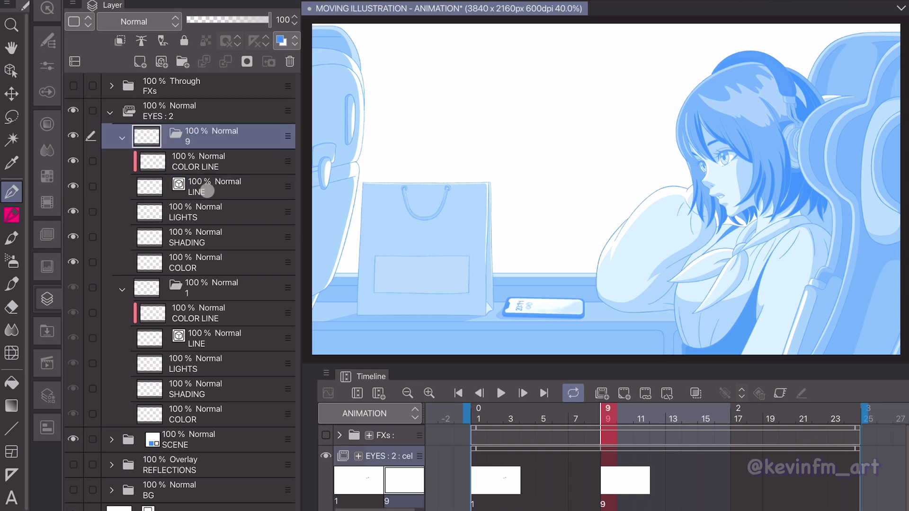
Select the LINE layer of cel 9 and enable onion skin.
{"action": "left_click", "coordinate": [208, 190]}
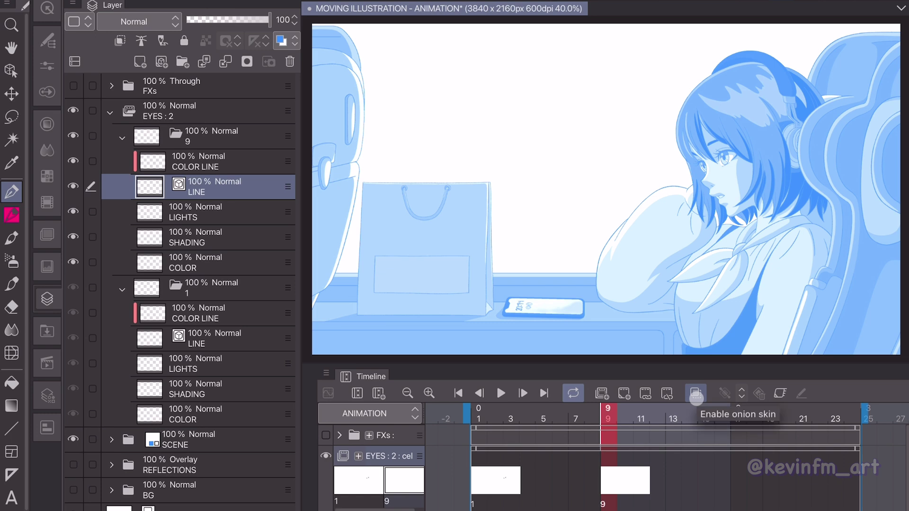
{"action": "left_click", "coordinate": [695, 393]}
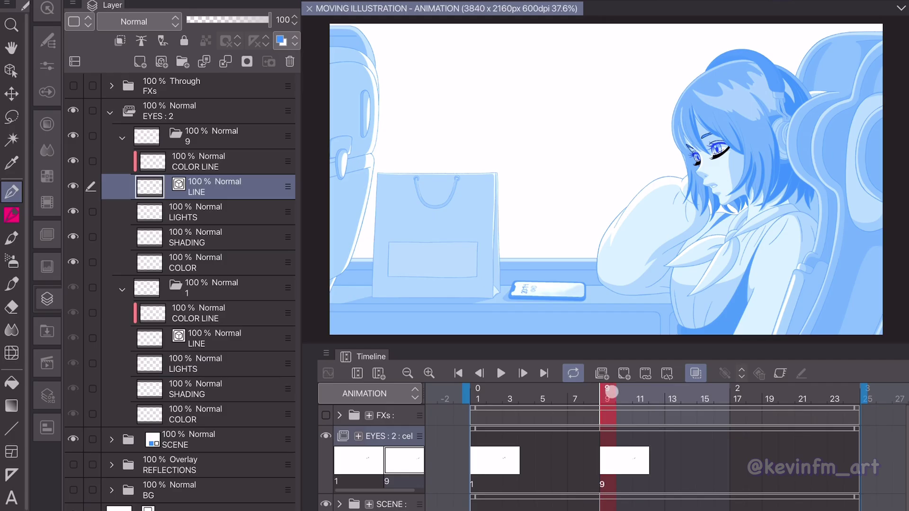
Add a new animation cel to EYES at frame 12 and rename its folder 12.
{"action": "left_click_drag", "start_coordinate": [610, 407], "coordinate": [660, 407]}
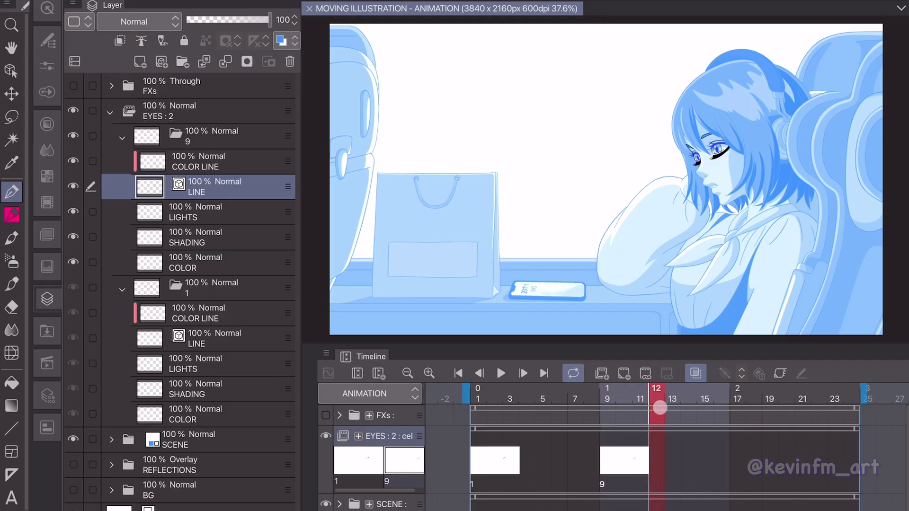
{"action": "left_click", "coordinate": [624, 373]}
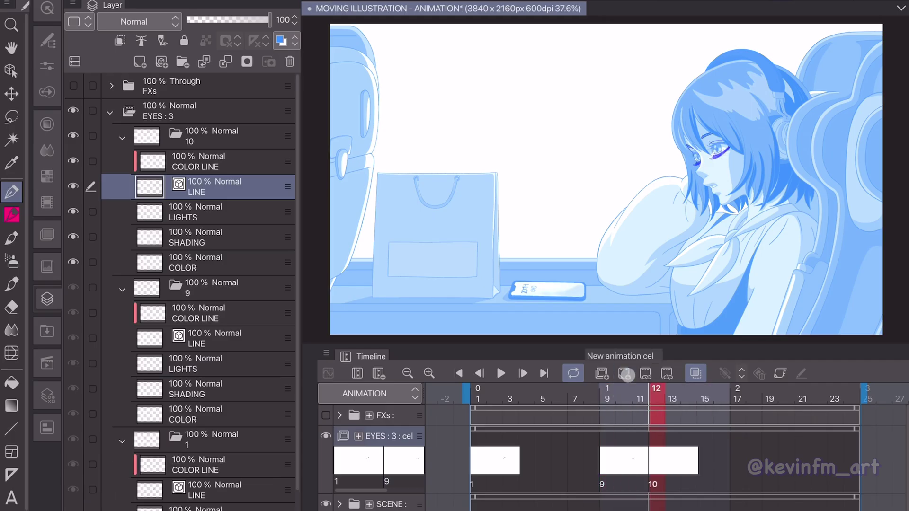
{"action": "double_click", "coordinate": [221, 143]}
{"action": "type", "text": "12"}
{"action": "key", "text": "Return"}
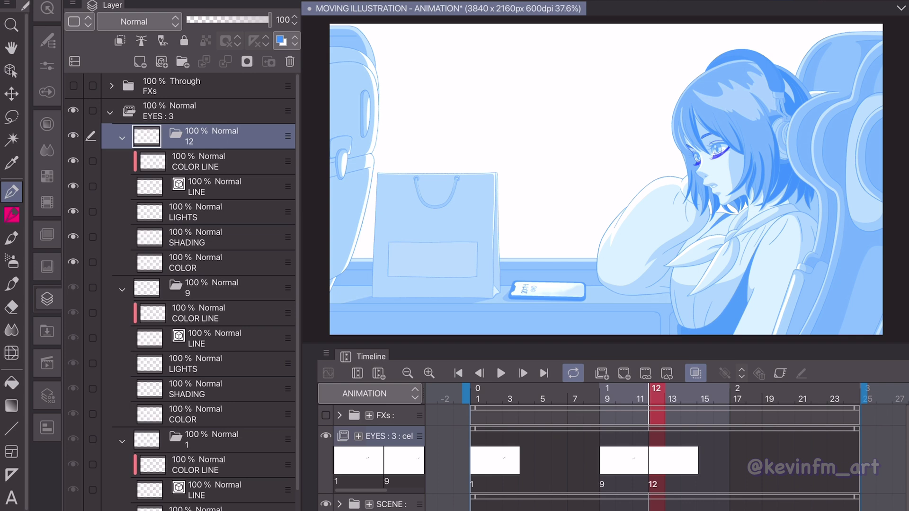
Assign cel 1 to frame 13 of the EYES track and play the animation back.
{"action": "left_click", "coordinate": [669, 394]}
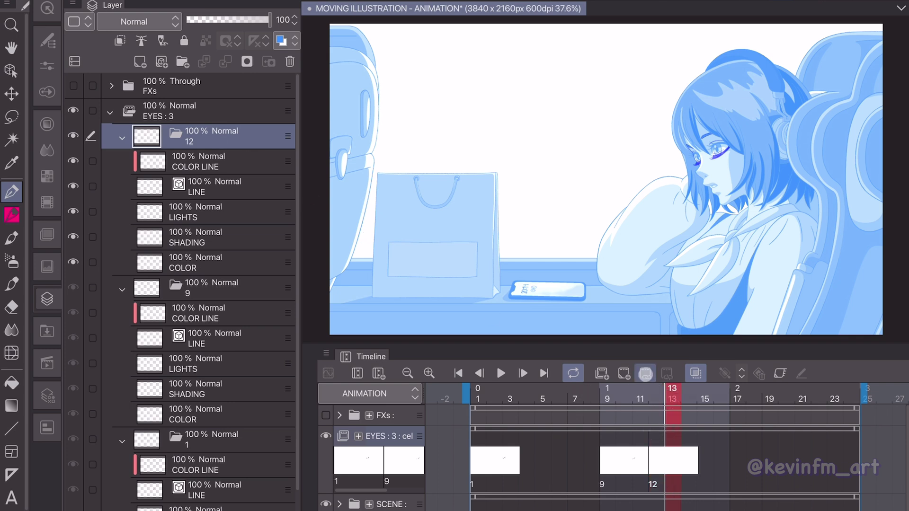
{"action": "left_click", "coordinate": [645, 374]}
{"action": "left_click", "coordinate": [298, 45]}
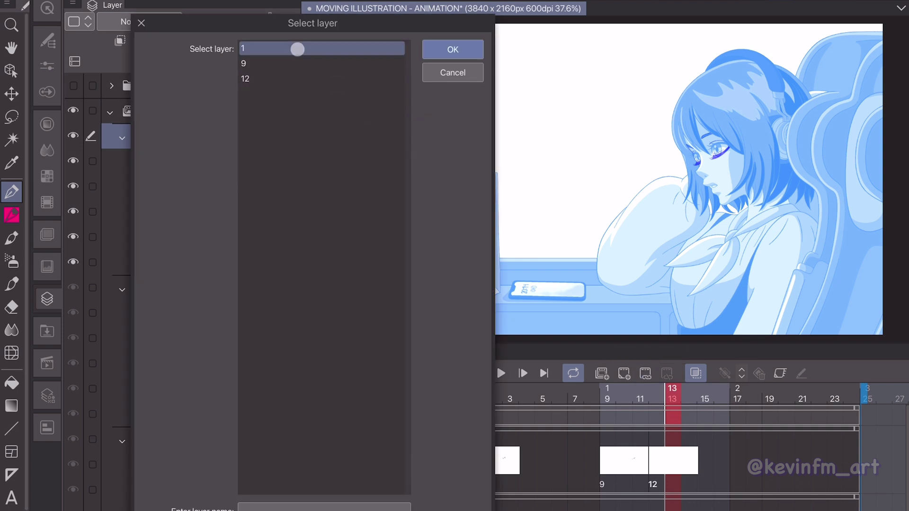
{"action": "left_click", "coordinate": [428, 45]}
{"action": "mouse_move", "coordinate": [665, 398]}
{"action": "left_mouse_down"}
{"action": "mouse_move", "coordinate": [591, 397]}
{"action": "mouse_move", "coordinate": [690, 397]}
{"action": "mouse_move", "coordinate": [658, 408]}
{"action": "left_mouse_up"}
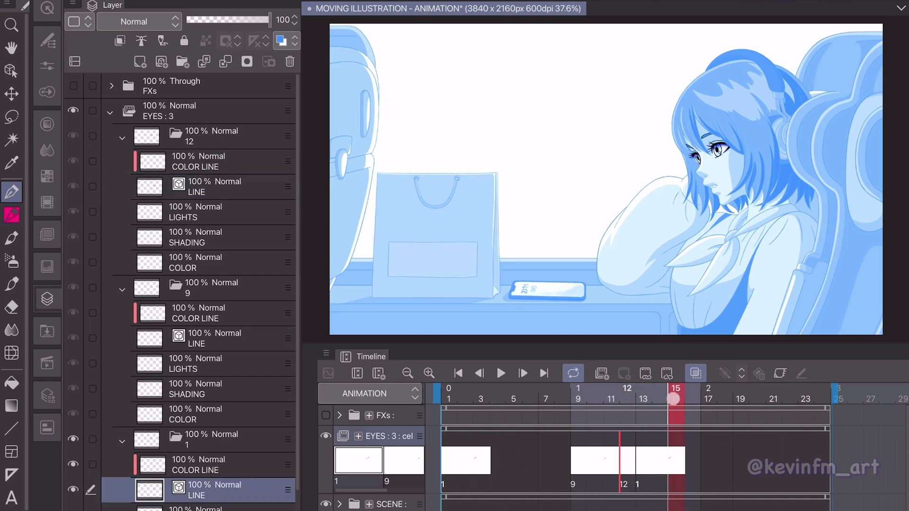
{"action": "left_click", "coordinate": [501, 373]}
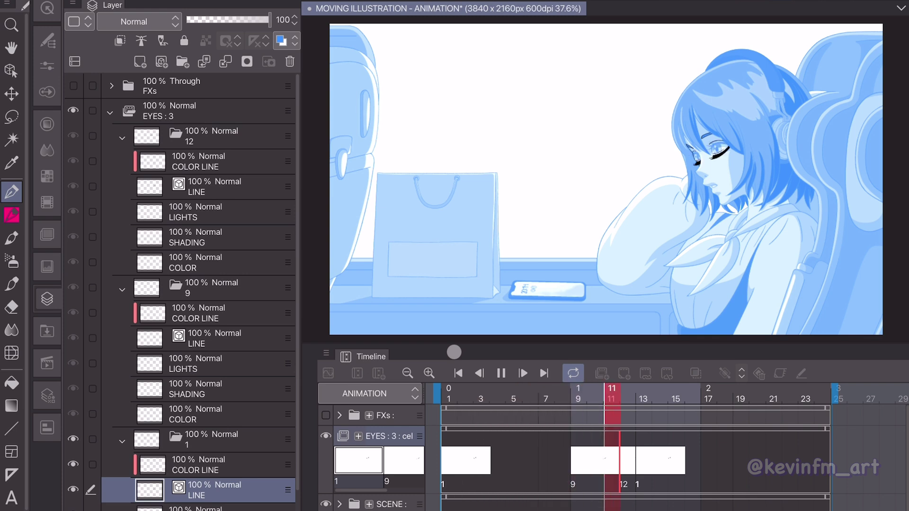
Move cel 9 to frame 10 on the EYES track and rename its folder 10.
{"action": "left_click", "coordinate": [581, 460]}
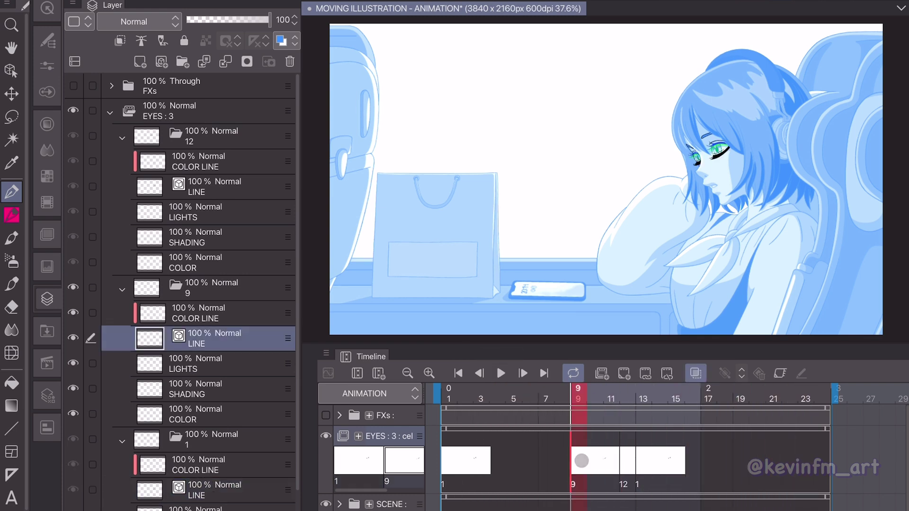
{"action": "left_click_drag", "start_coordinate": [585, 475], "coordinate": [601, 475]}
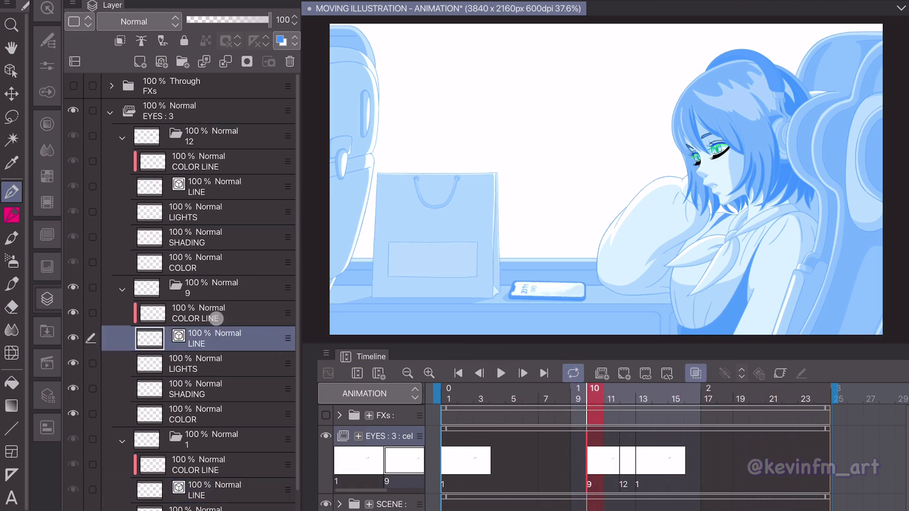
{"action": "double_click", "coordinate": [188, 289]}
{"action": "type", "text": "10"}
{"action": "key", "text": "Return"}
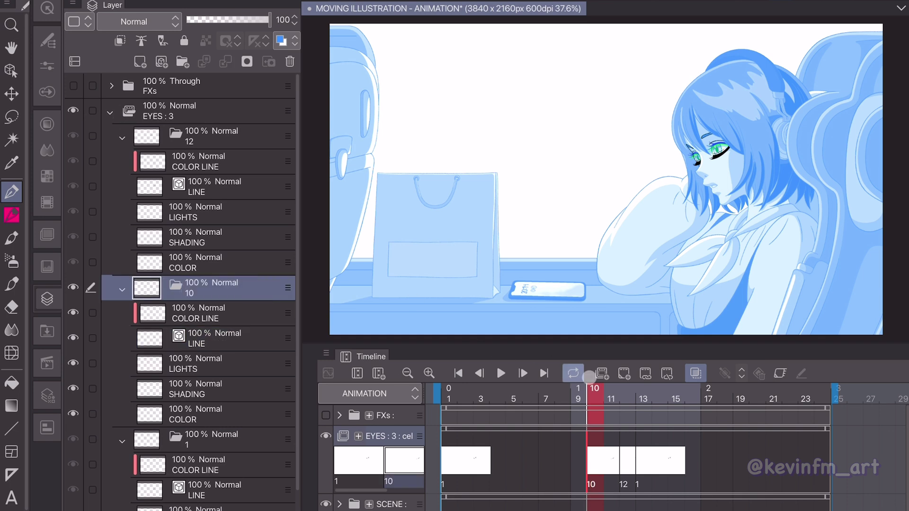
Play the animation from frame 1 to check the blink timing.
{"action": "left_click", "coordinate": [448, 397]}
{"action": "left_click", "coordinate": [500, 374]}
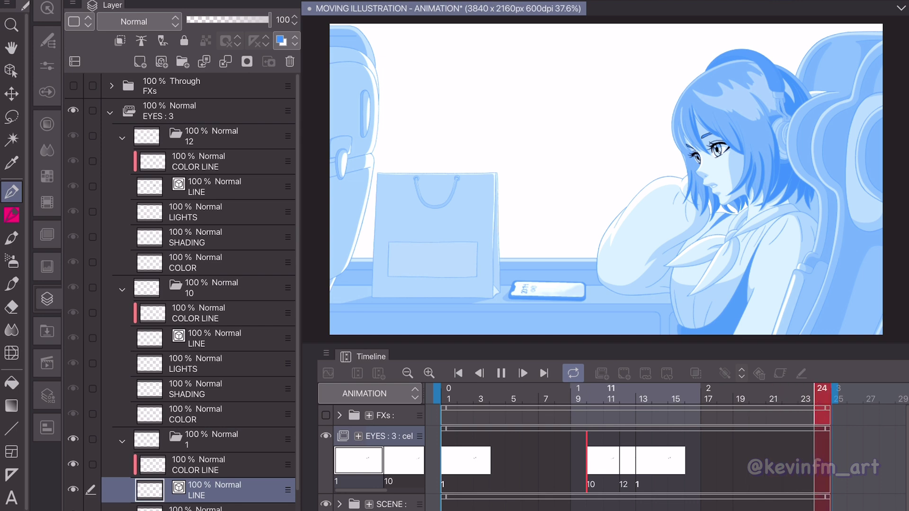
Shift both eyebrow lines slightly down on the LINE layer of cel 10 at frame 10 of the EYES track.
{"action": "left_click", "coordinate": [599, 395]}
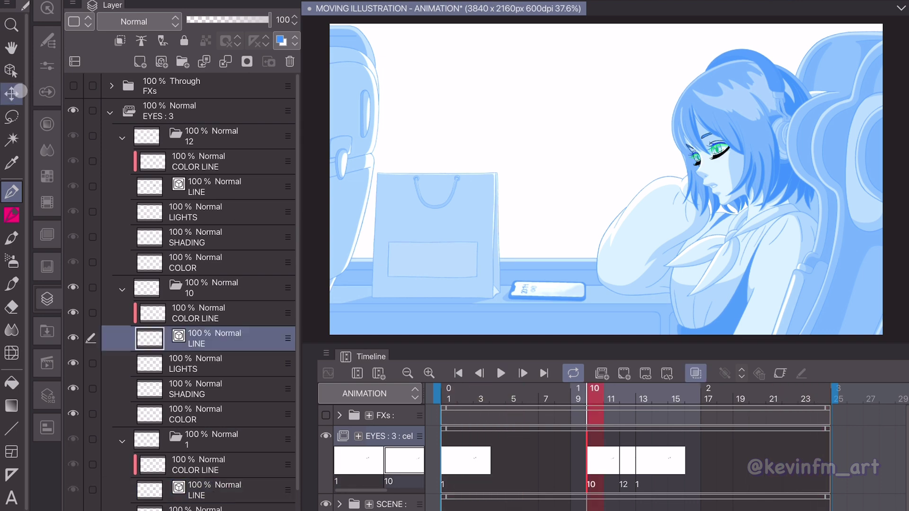
{"action": "left_click", "coordinate": [10, 71]}
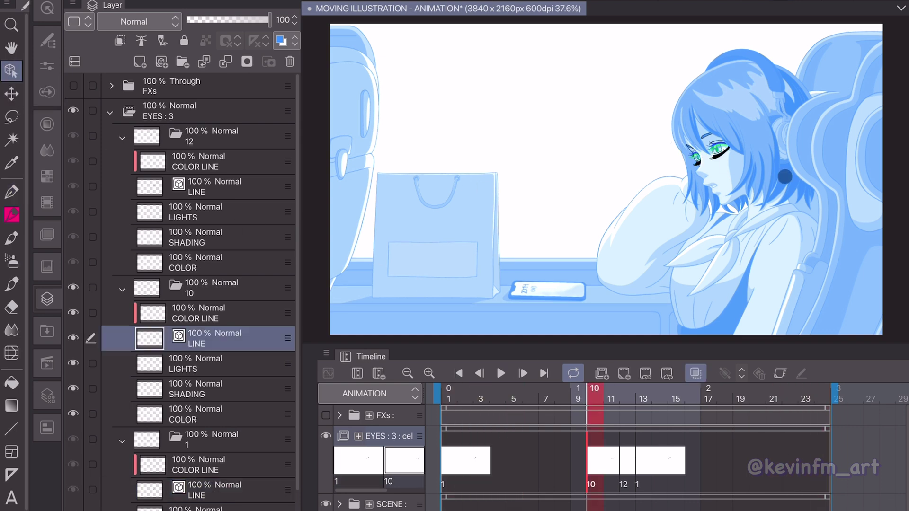
{"action": "scroll", "coordinate": [784, 177], "scroll_direction": "up", "scroll_amount": 6}
{"action": "scroll", "coordinate": [639, 179], "scroll_direction": "up", "scroll_amount": 4}
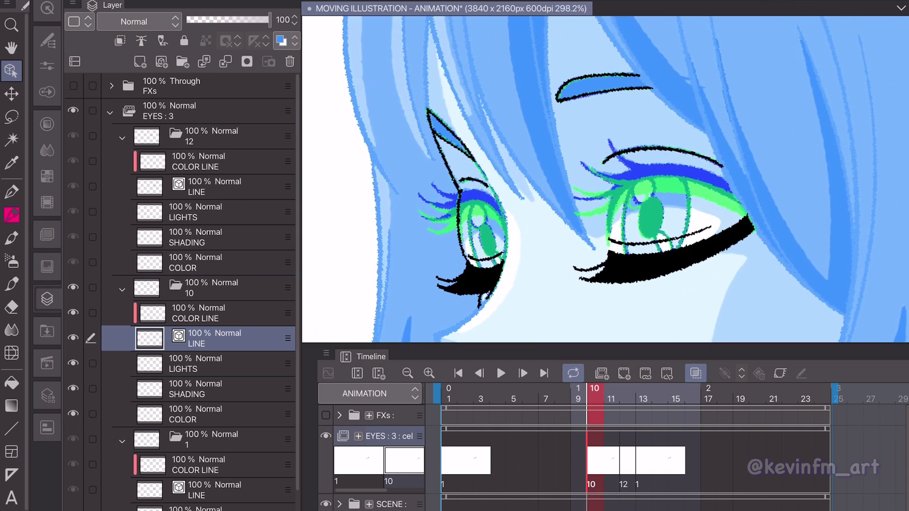
{"action": "left_click", "coordinate": [600, 53]}
{"action": "left_click_drag", "start_coordinate": [684, 84], "coordinate": [688, 90]}
{"action": "left_click", "coordinate": [489, 147]}
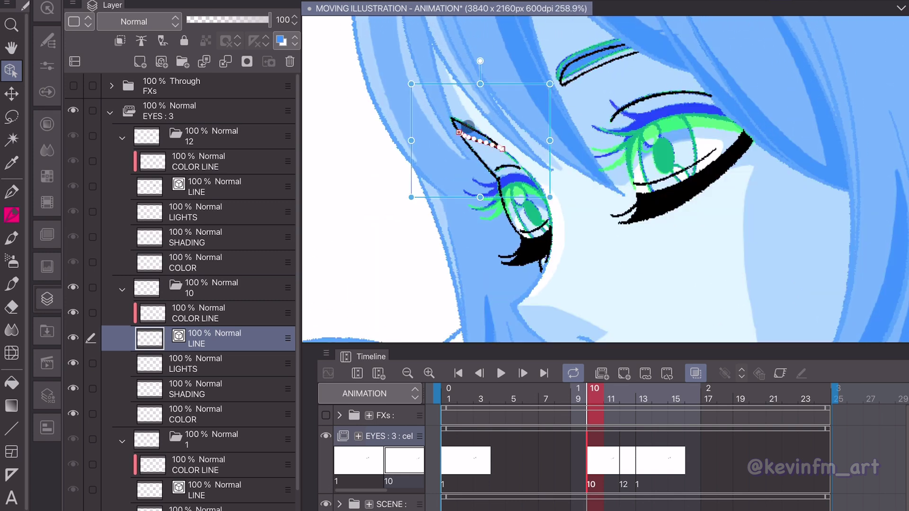
{"action": "scroll", "coordinate": [469, 137], "scroll_direction": "up", "scroll_amount": 6}
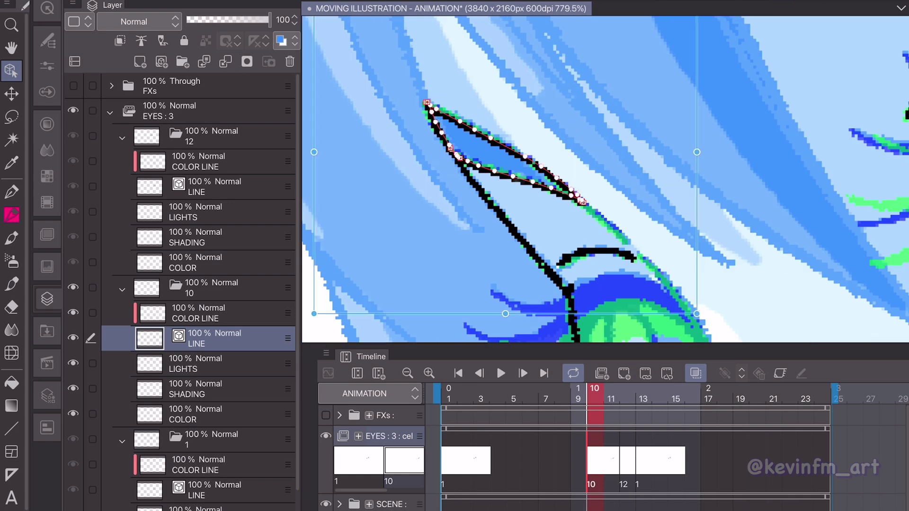
{"action": "scroll", "coordinate": [431, 186], "scroll_direction": "down", "scroll_amount": 5}
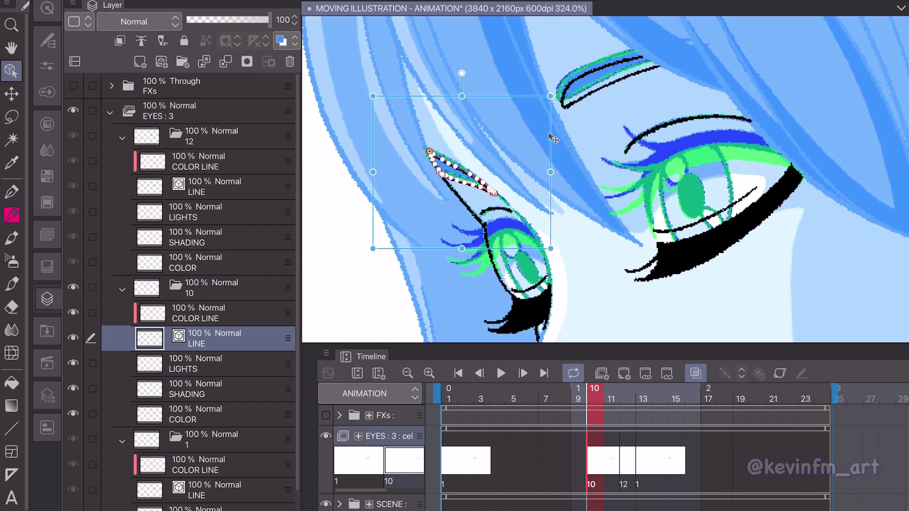
{"action": "key", "text": "k"}
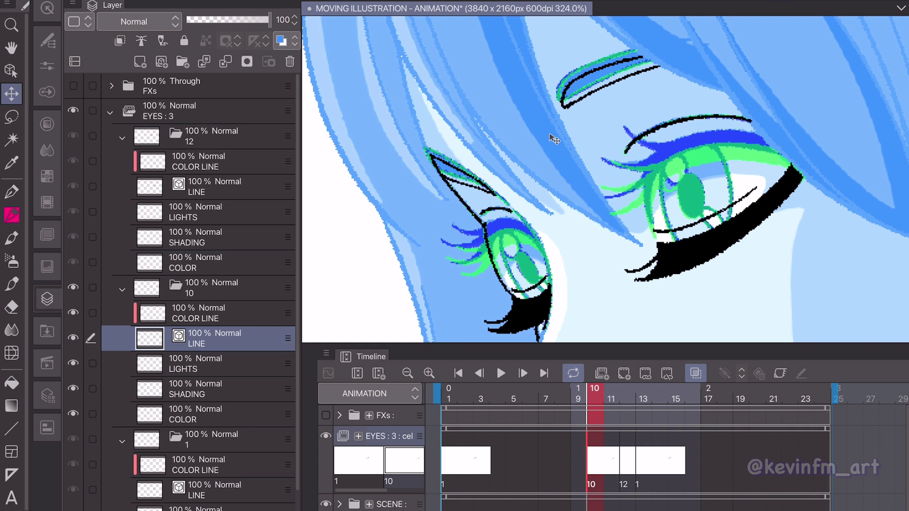
Shift both eyebrow lines on cel 12's LINE layer slightly down, between their positions in the neighbouring cels.
{"action": "scroll", "coordinate": [550, 135], "scroll_direction": "down", "scroll_amount": 3}
{"action": "left_click_drag", "start_coordinate": [593, 398], "coordinate": [626, 411]}
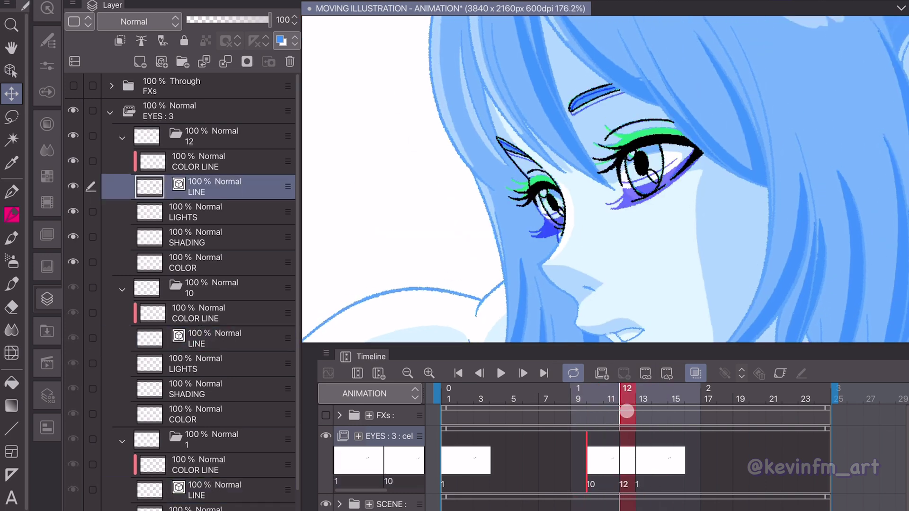
{"action": "key", "text": "o"}
{"action": "scroll", "coordinate": [639, 109], "scroll_direction": "up", "scroll_amount": 3}
{"action": "left_click", "coordinate": [629, 78]}
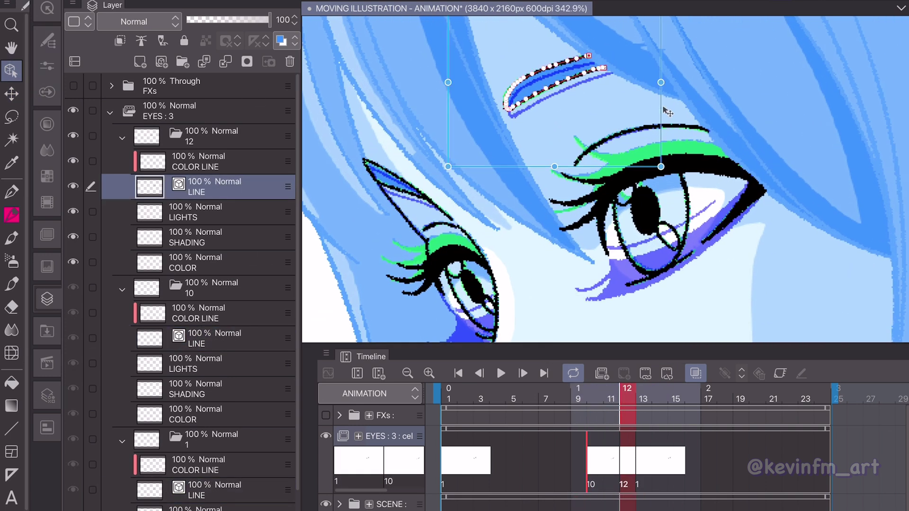
{"action": "left_click_drag", "start_coordinate": [661, 107], "coordinate": [665, 112]}
{"action": "scroll", "coordinate": [383, 193], "scroll_direction": "up", "scroll_amount": 3}
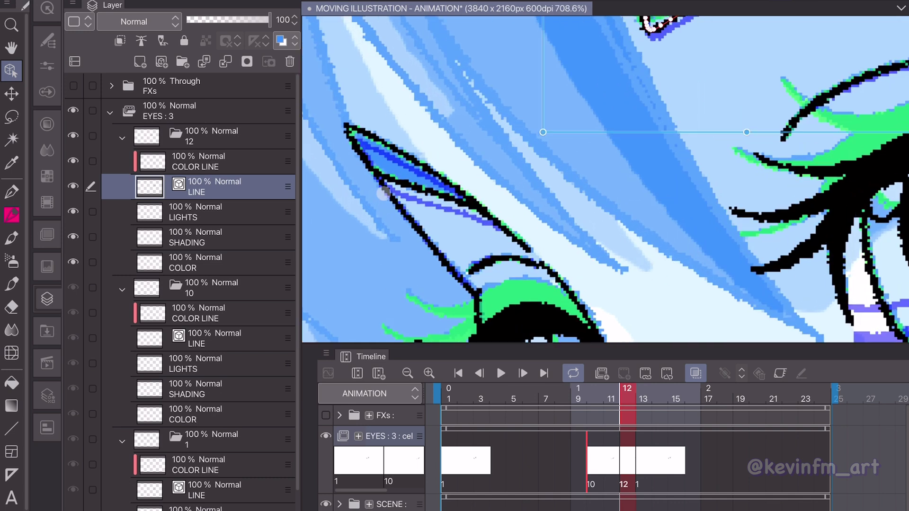
{"action": "left_click", "coordinate": [383, 194]}
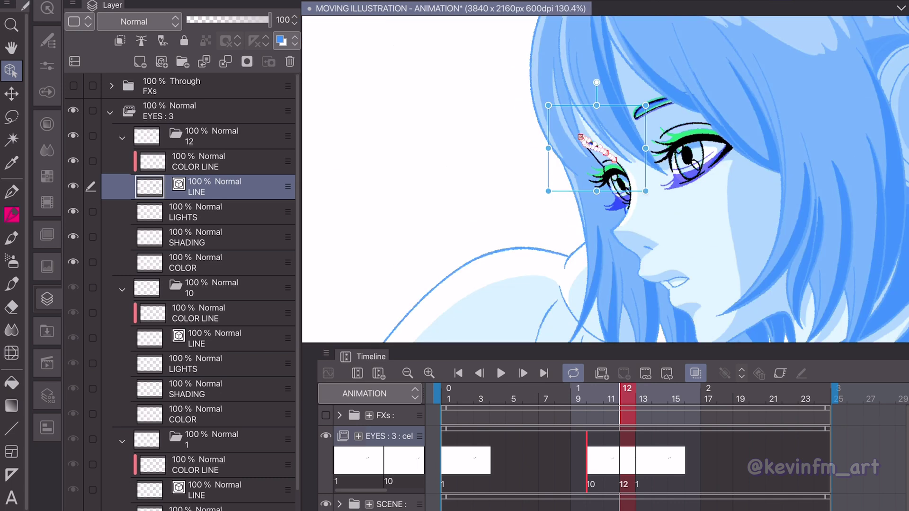
{"action": "scroll", "coordinate": [635, 142], "scroll_direction": "down", "scroll_amount": 7}
{"action": "key", "text": "k"}
Fit the canvas to the view and play the animation from around frame 4 to check the blink and eyebrow movement.
{"action": "left_click", "coordinate": [50, 239]}
{"action": "key", "text": "ctrl+0"}
{"action": "left_click", "coordinate": [47, 298]}
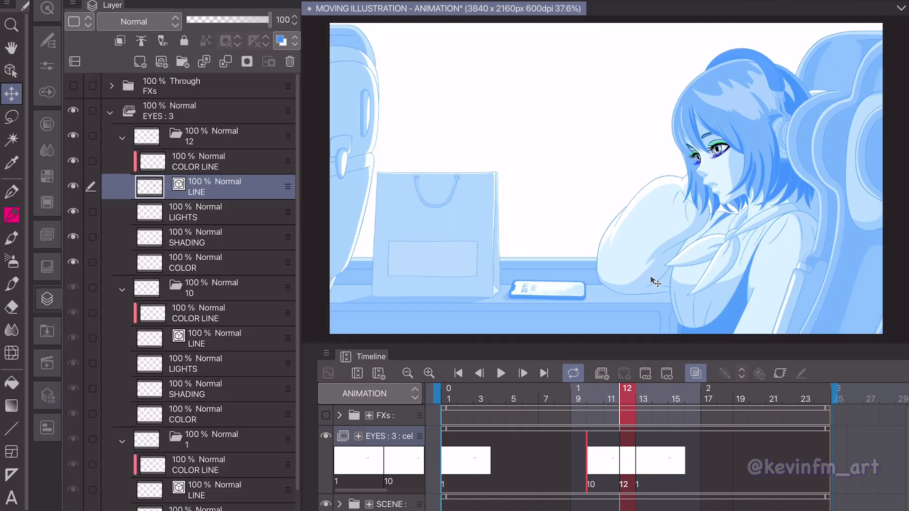
{"action": "left_click", "coordinate": [11, 71]}
{"action": "left_click_drag", "start_coordinate": [629, 399], "coordinate": [504, 427]}
{"action": "left_click", "coordinate": [500, 373]}
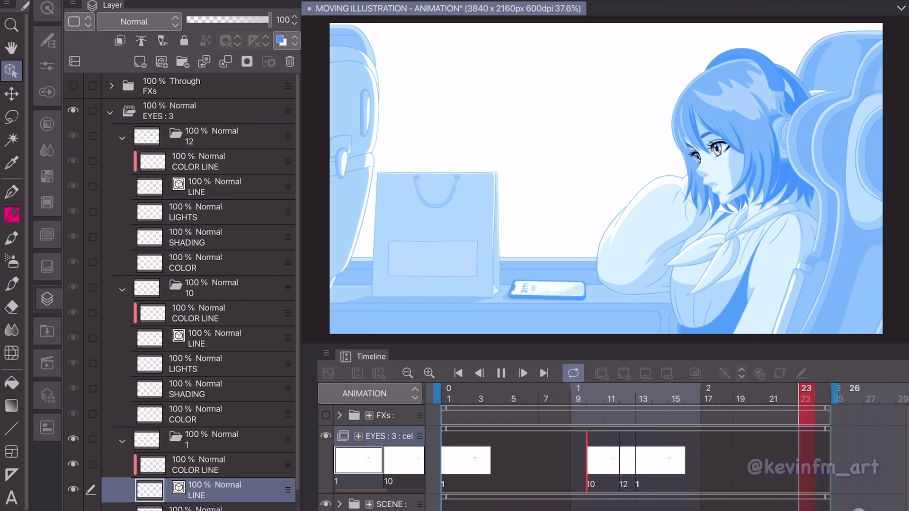
{"action": "scroll", "coordinate": [604, 179], "scroll_direction": "up", "scroll_amount": 4}
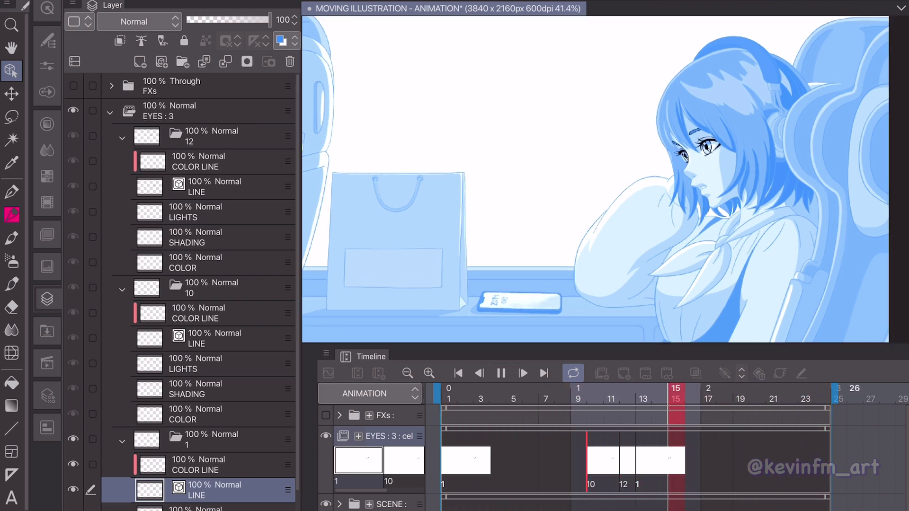
{"action": "scroll", "coordinate": [705, 166], "scroll_direction": "up", "scroll_amount": 4}
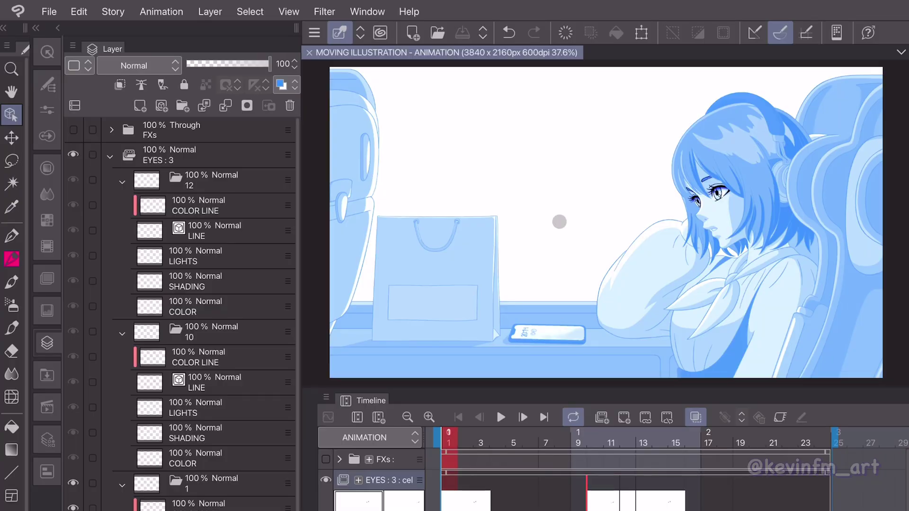
Open the Sub View with automatic eyedropper switching on and load MOVING ILLUSTRATION - ORIGINAL.clip as the color reference.
{"action": "left_click", "coordinate": [372, 11]}
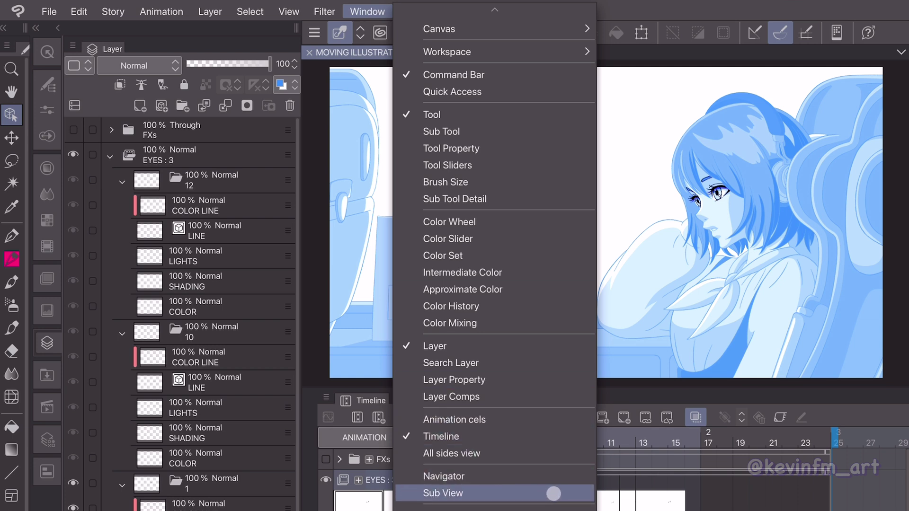
{"action": "left_click", "coordinate": [553, 494]}
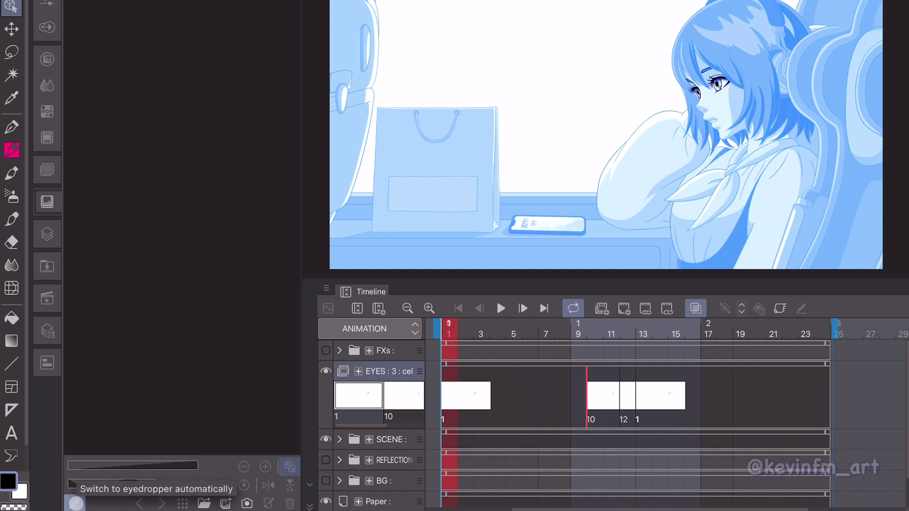
{"action": "left_click", "coordinate": [76, 503]}
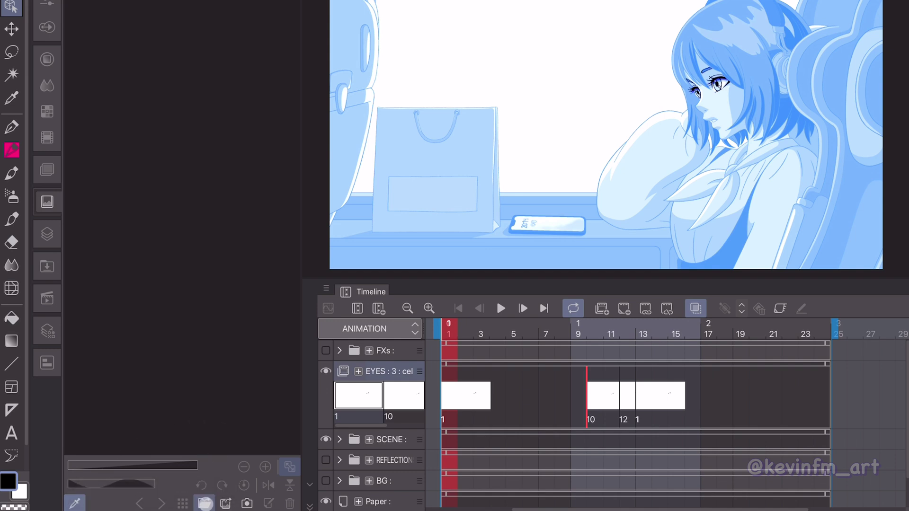
{"action": "left_click", "coordinate": [205, 502]}
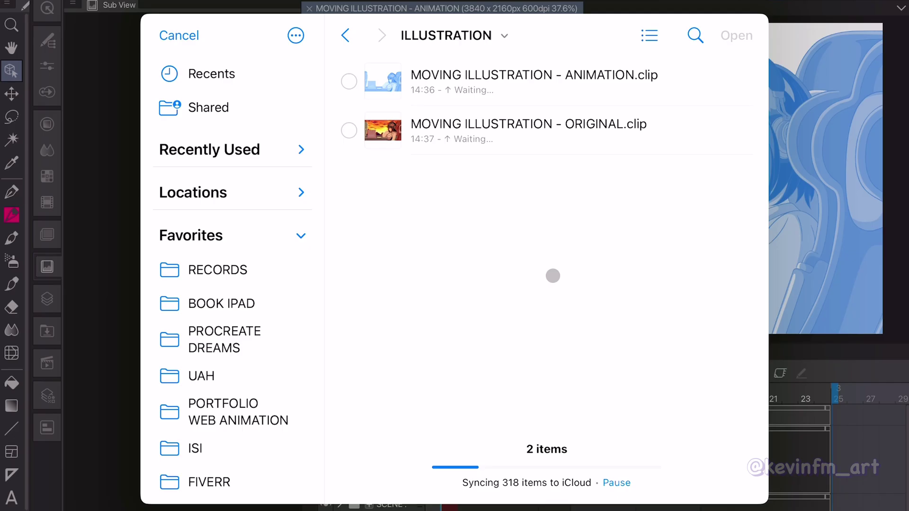
{"action": "left_click", "coordinate": [539, 131]}
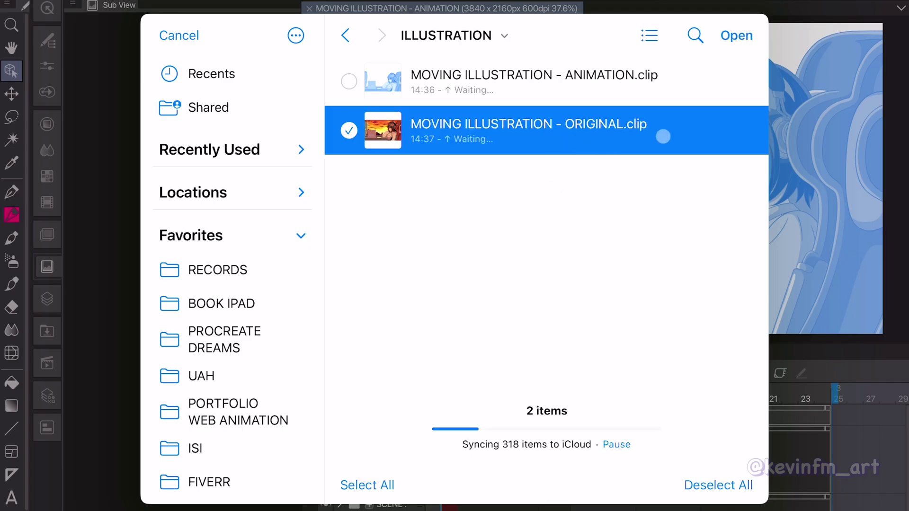
{"action": "left_click", "coordinate": [736, 36]}
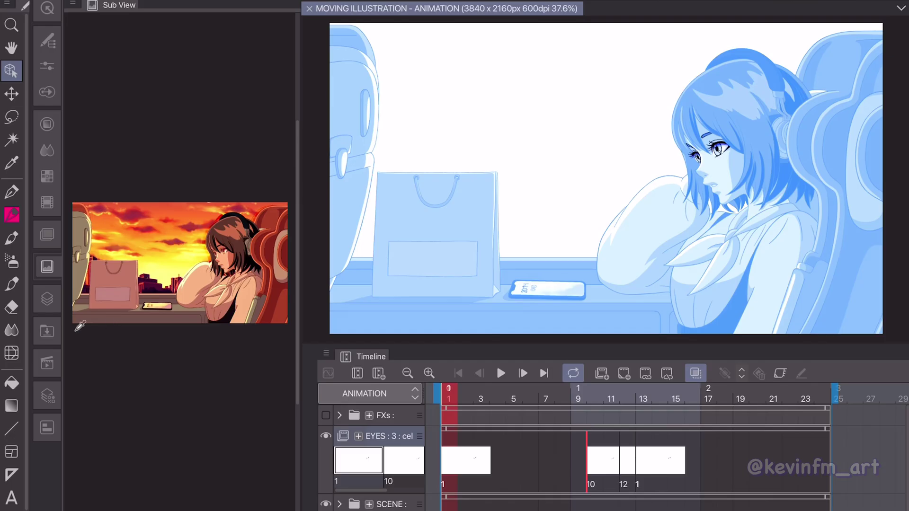
Color the character's eyes in cel 1, starting on its COLOR layer, with colors sampled from the original illustration in the Sub View.
{"action": "left_click", "coordinate": [47, 299]}
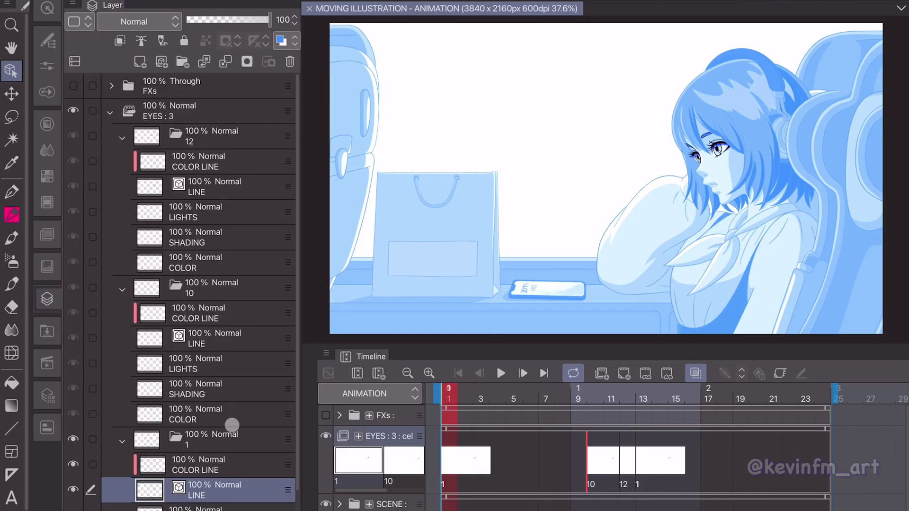
{"action": "scroll", "coordinate": [232, 425], "scroll_direction": "down", "scroll_amount": 3}
{"action": "left_click", "coordinate": [204, 458]}
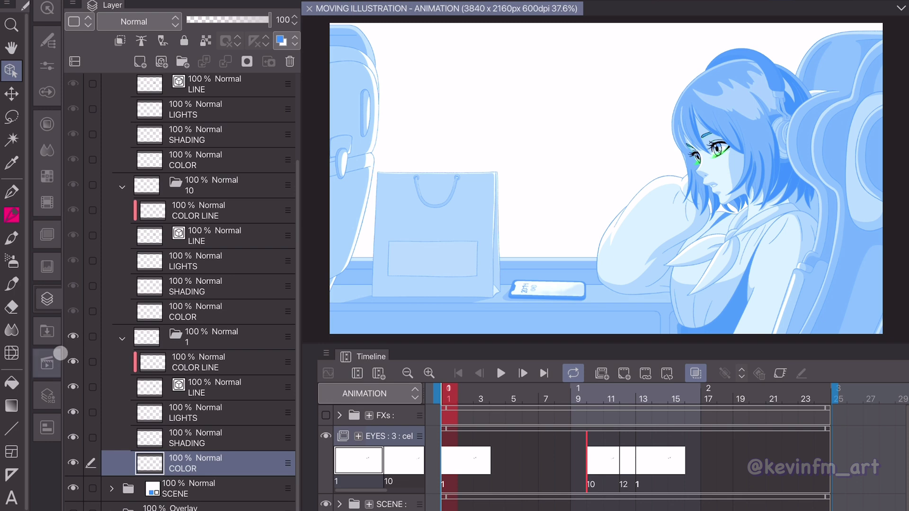
{"action": "left_click", "coordinate": [47, 266]}
{"action": "scroll", "coordinate": [180, 224], "scroll_direction": "up", "scroll_amount": 5}
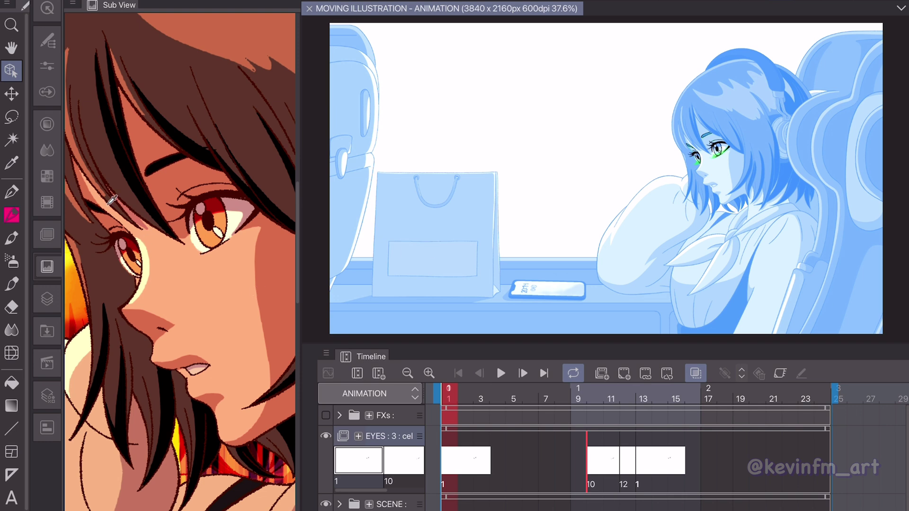
{"action": "left_click", "coordinate": [11, 191]}
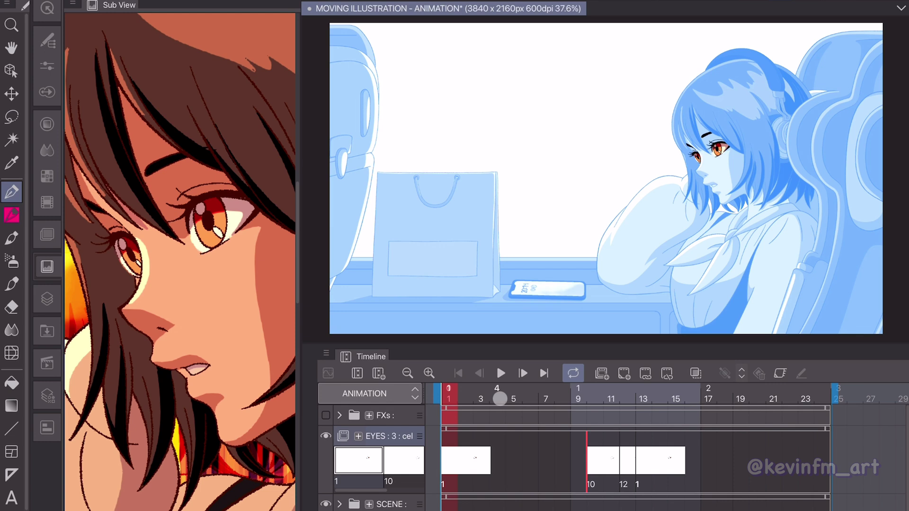
Collapse and hide the EYES animation folder, and turn off the blue layer color of the SCENE folder.
{"action": "left_click", "coordinate": [47, 298]}
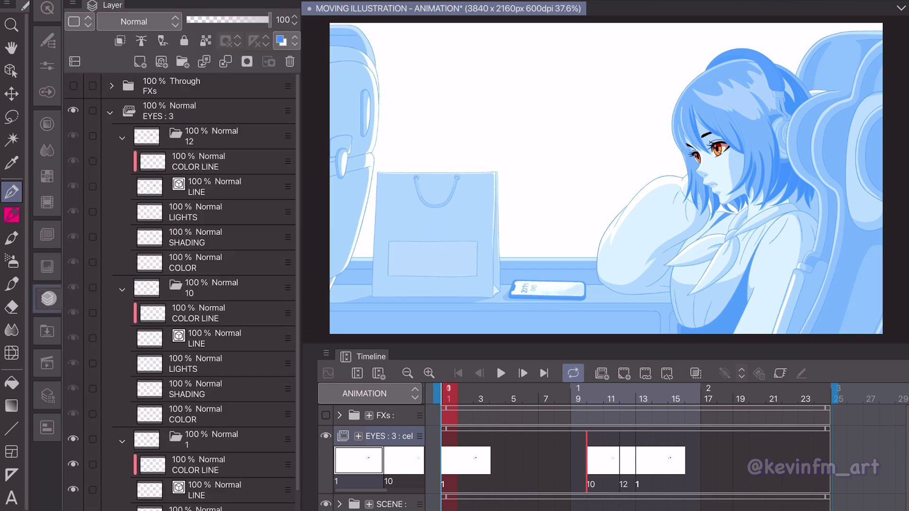
{"action": "left_click", "coordinate": [110, 112]}
{"action": "left_click", "coordinate": [173, 116]}
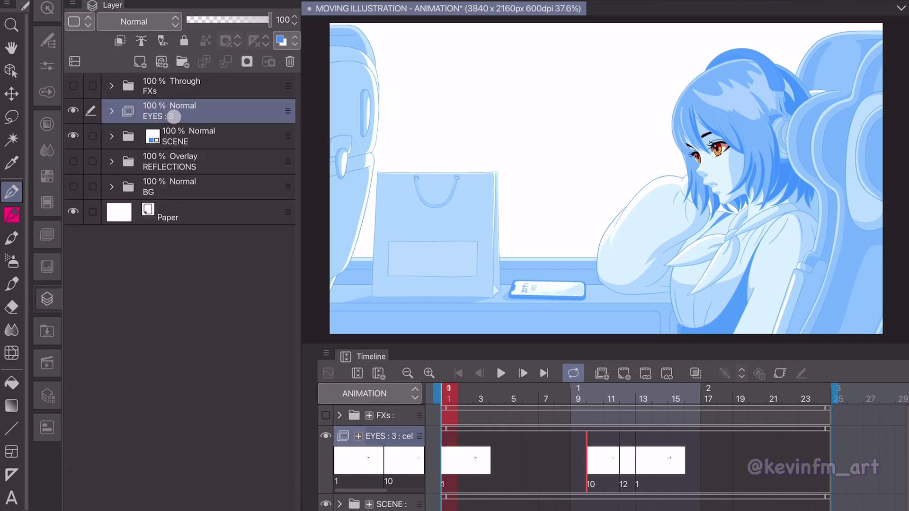
{"action": "left_click", "coordinate": [74, 111]}
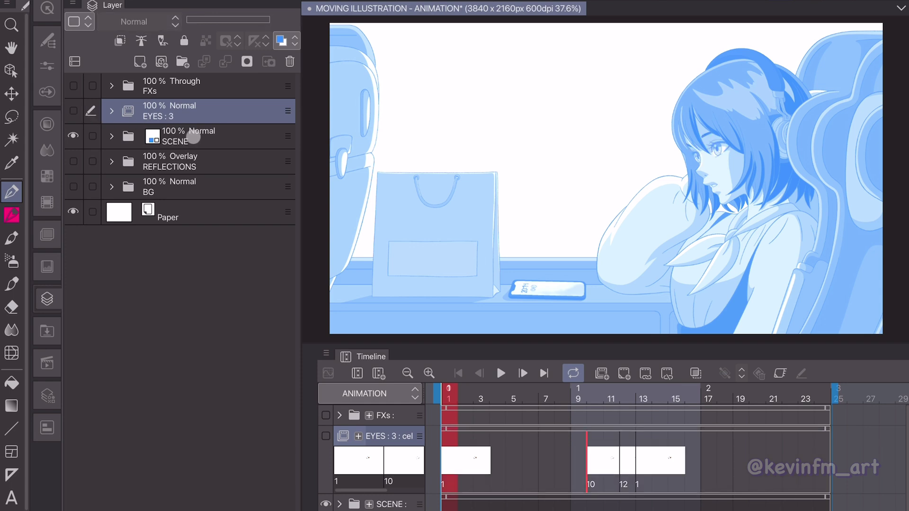
{"action": "left_click", "coordinate": [194, 136]}
{"action": "left_click", "coordinate": [283, 42]}
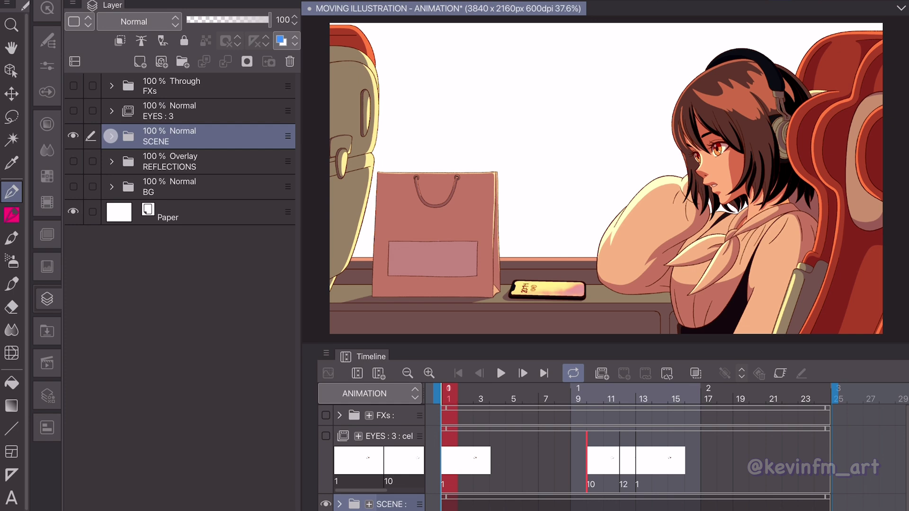
Hide COLOR LINE and the layers from LIGHT to COLOR BASE inside the SCENE folder, and select LINE FINAL.
{"action": "left_click", "coordinate": [110, 136]}
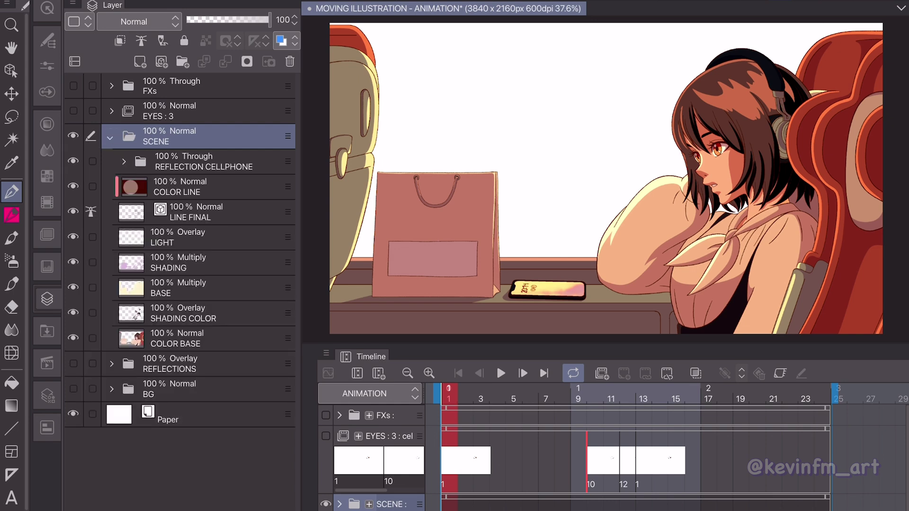
{"action": "left_click_drag", "start_coordinate": [73, 286], "coordinate": [74, 337]}
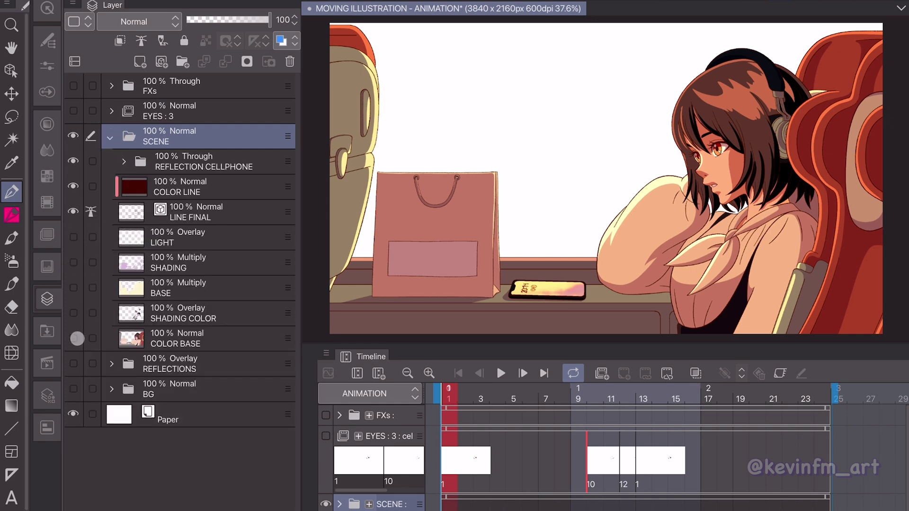
{"action": "left_click", "coordinate": [74, 185]}
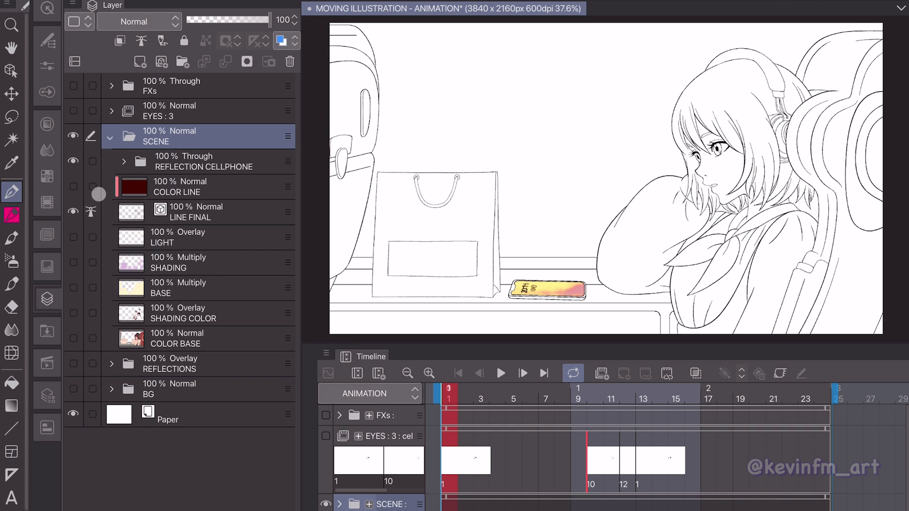
{"action": "left_click", "coordinate": [223, 207]}
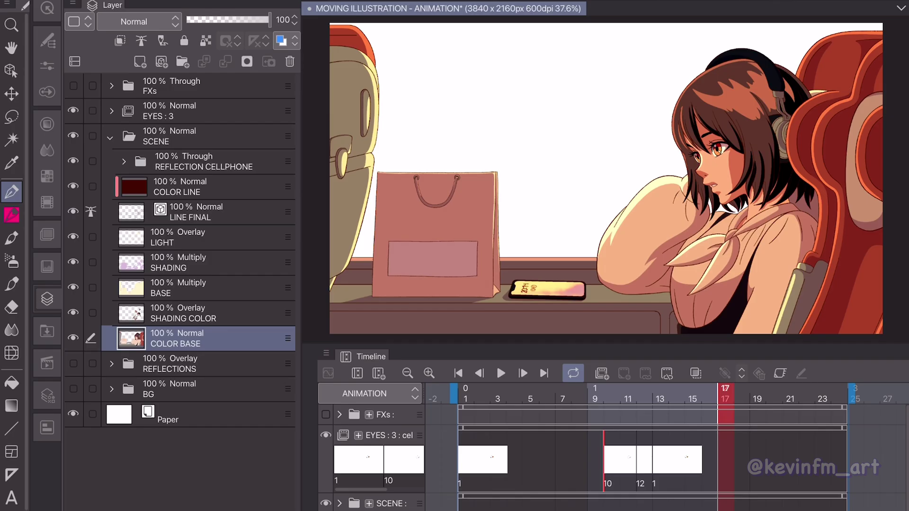
Sample the dark red line color from the COLOR LINE layer in the SCENE folder and collapse that folder.
{"action": "left_click_drag", "start_coordinate": [719, 396], "coordinate": [607, 396]}
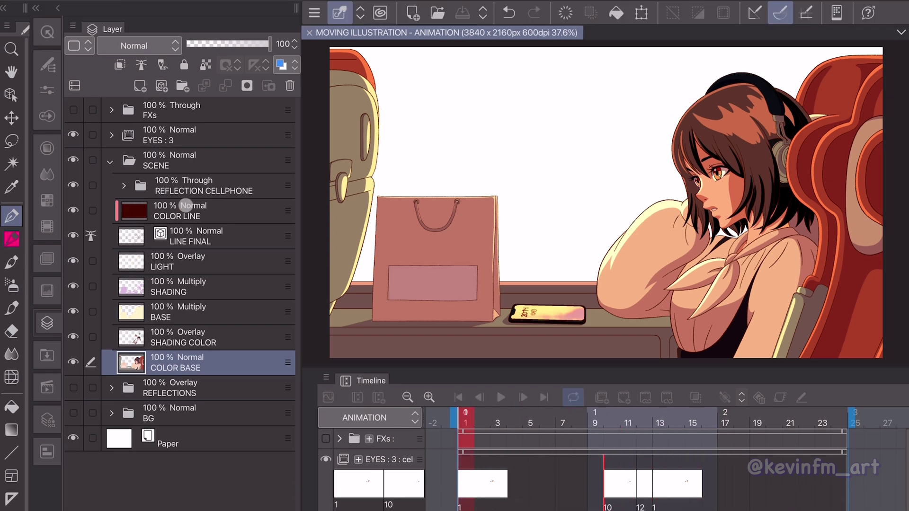
{"action": "left_click", "coordinate": [195, 212]}
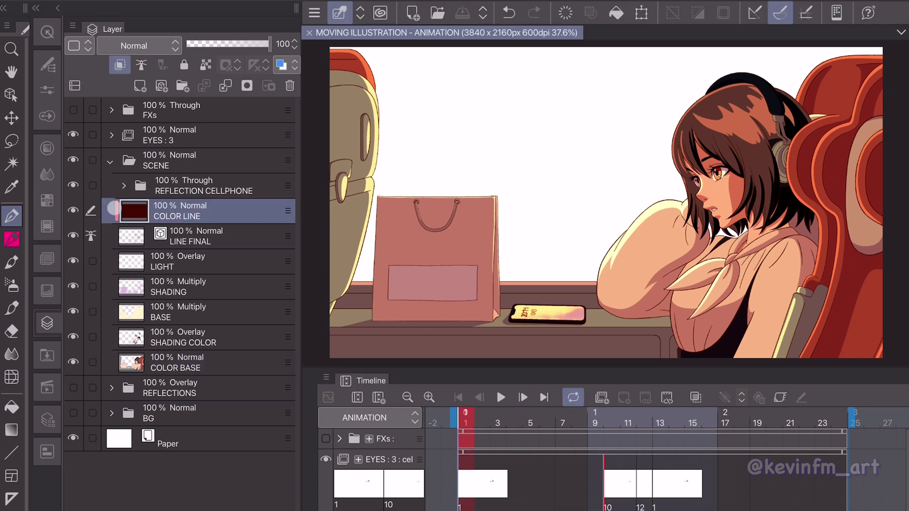
{"action": "left_click", "coordinate": [11, 187]}
{"action": "left_click_drag", "start_coordinate": [725, 158], "coordinate": [725, 158]}
{"action": "left_click", "coordinate": [111, 161]}
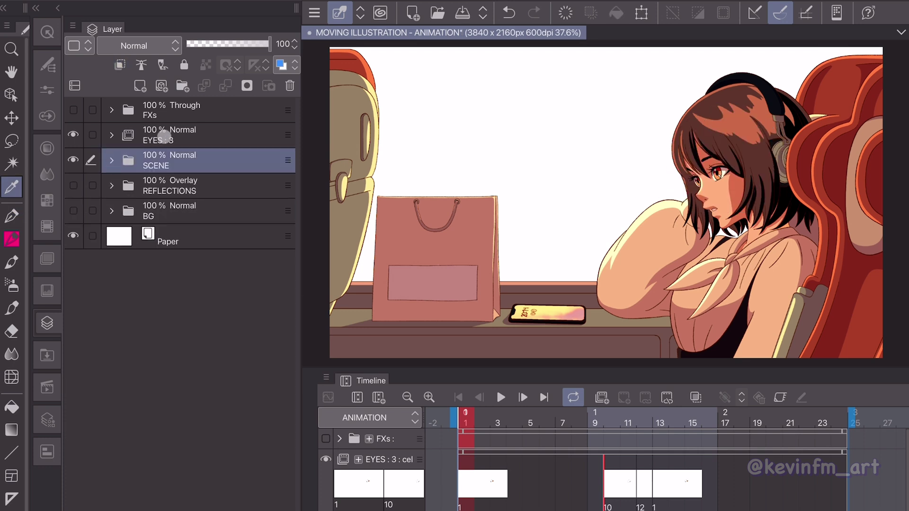
Fill the COLOR LINE layers of cels 12, 10 and 1 in the EYES folder with the sampled dark red, and collapse the folder.
{"action": "left_click", "coordinate": [164, 137]}
{"action": "left_click", "coordinate": [111, 136]}
{"action": "left_click", "coordinate": [204, 188]}
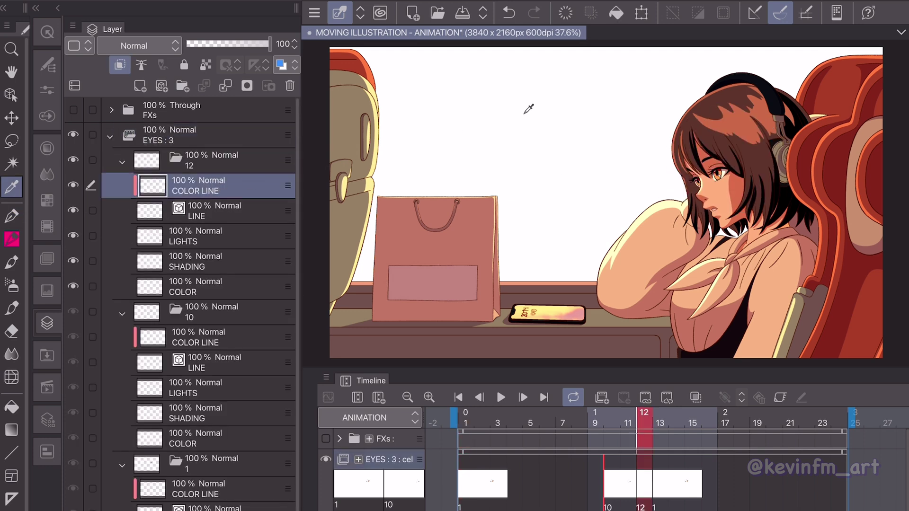
{"action": "left_click", "coordinate": [226, 342]}
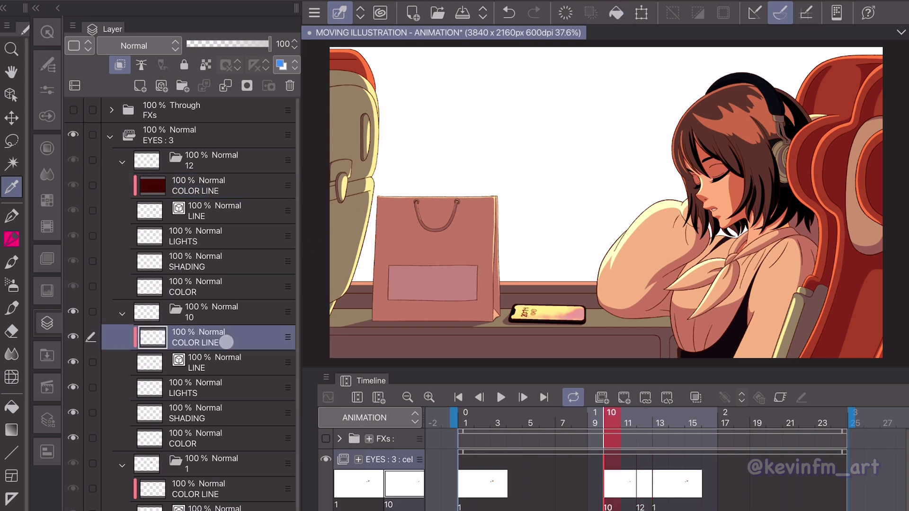
{"action": "scroll", "coordinate": [225, 454], "scroll_direction": "down", "scroll_amount": 2}
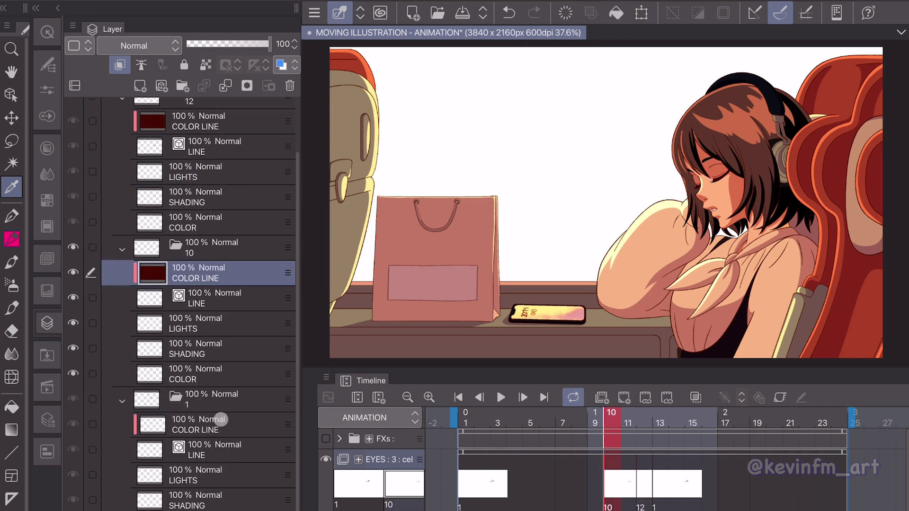
{"action": "left_click", "coordinate": [220, 424]}
{"action": "left_click", "coordinate": [615, 13]}
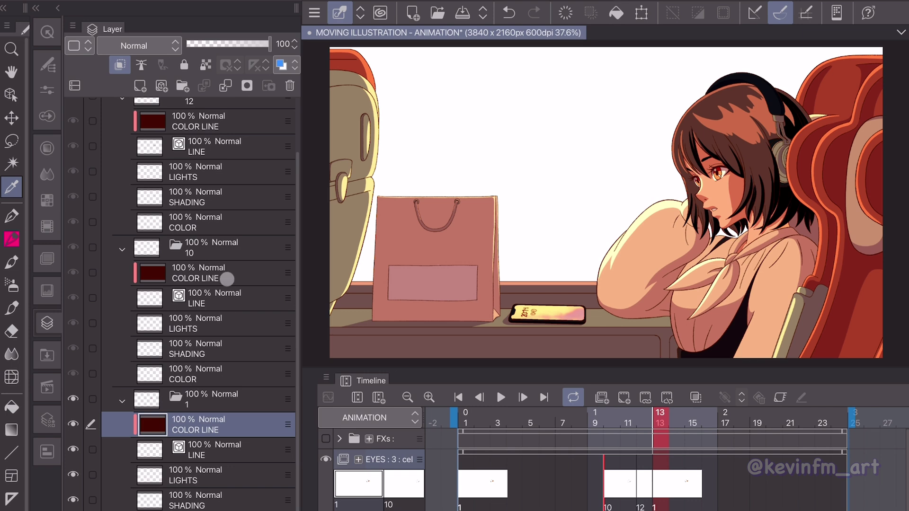
{"action": "scroll", "coordinate": [227, 279], "scroll_direction": "up", "scroll_amount": 10}
{"action": "left_click", "coordinate": [111, 137]}
{"action": "left_click", "coordinate": [161, 138]}
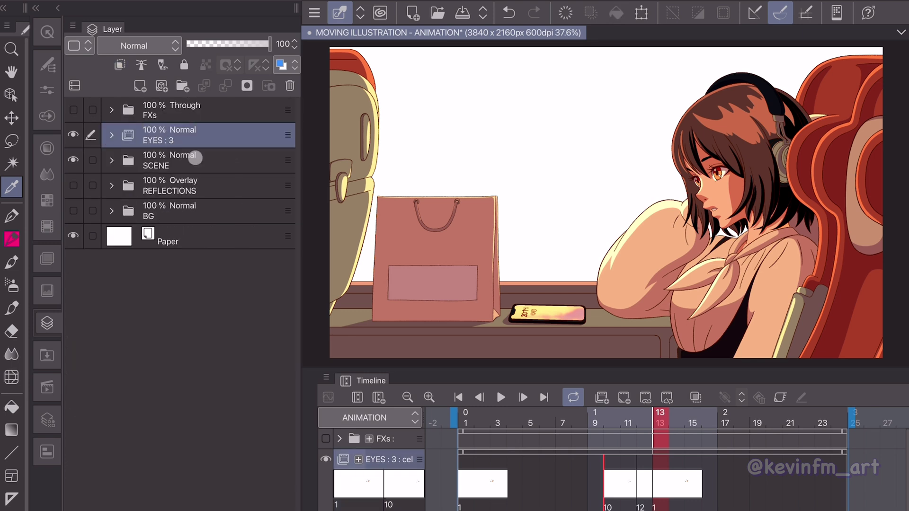
Make the REFLECTIONS and BG folders visible and play the animation from the first frame.
{"action": "left_click", "coordinate": [195, 158]}
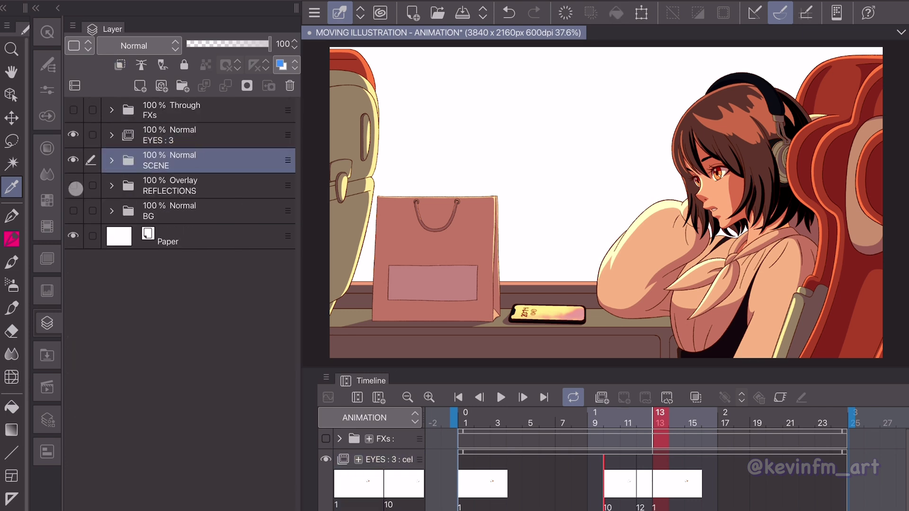
{"action": "left_click", "coordinate": [76, 211]}
{"action": "left_click_drag", "start_coordinate": [688, 419], "coordinate": [462, 445]}
{"action": "left_click", "coordinate": [500, 397]}
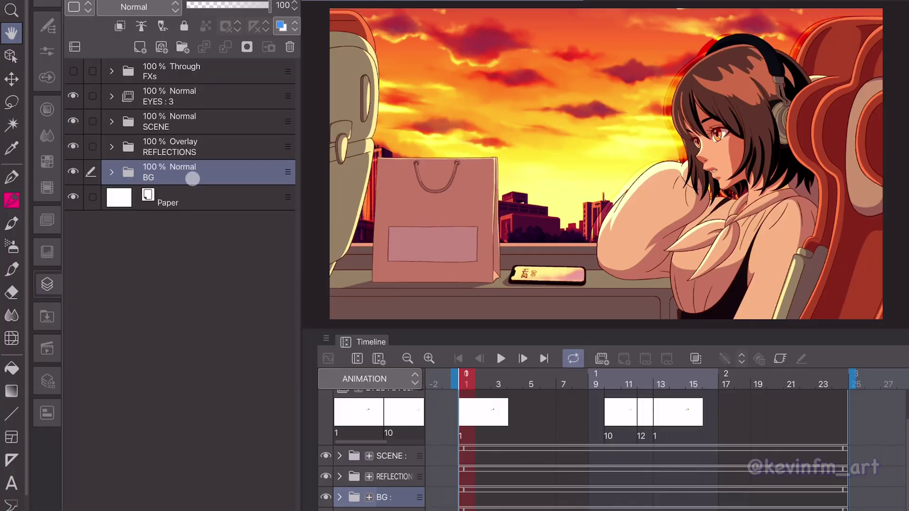
Examine how far the 100% Normal sunset layer in the BG folder extends beyond the canvas, with the 75% Multiply layer hidden.
{"action": "left_click", "coordinate": [112, 174]}
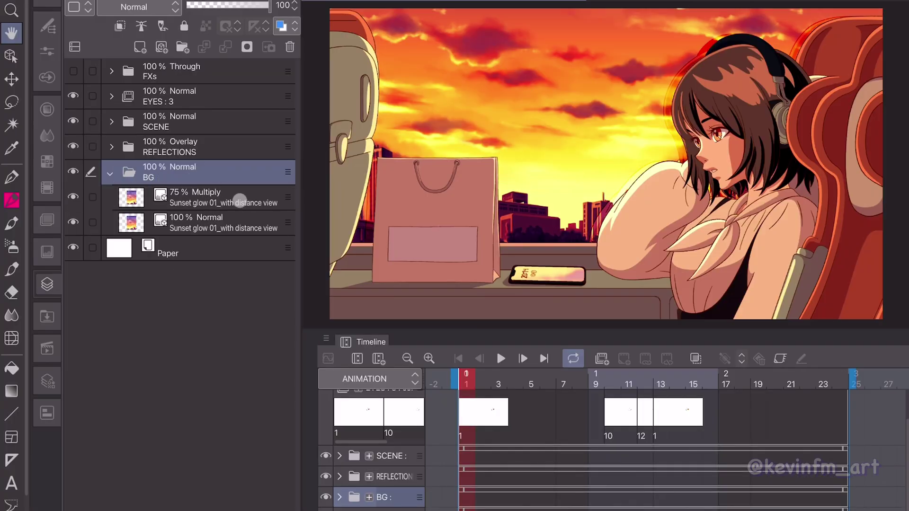
{"action": "left_click", "coordinate": [73, 196]}
{"action": "left_click", "coordinate": [215, 221]}
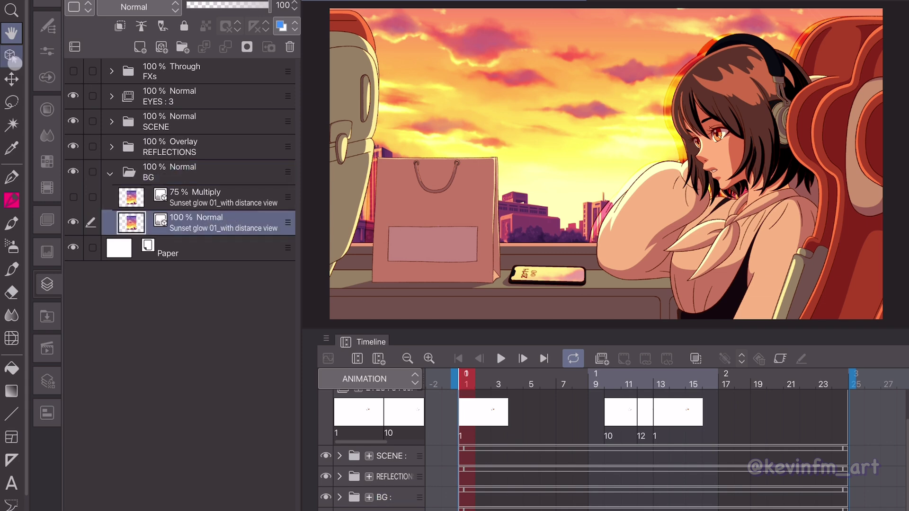
{"action": "left_click", "coordinate": [12, 55]}
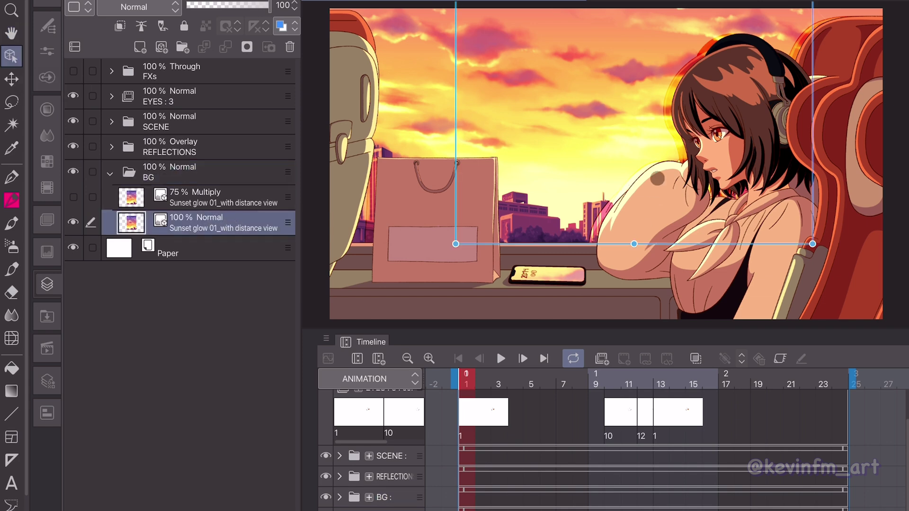
{"action": "scroll", "coordinate": [657, 178], "scroll_direction": "down", "scroll_amount": 2}
{"action": "scroll", "coordinate": [661, 188], "scroll_direction": "up", "scroll_amount": 2}
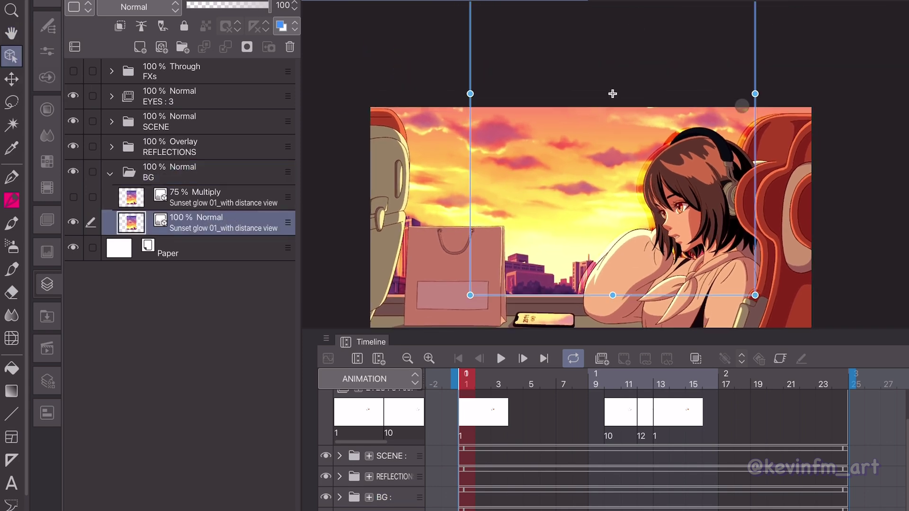
{"action": "left_click_drag", "start_coordinate": [753, 99], "coordinate": [693, 136]}
{"action": "key", "text": "ctrl+z"}
Fit the canvas to the view, show the 75% Multiply sunset layer again, and collapse the BG folder.
{"action": "left_click", "coordinate": [47, 220]}
{"action": "key", "text": "ctrl+0"}
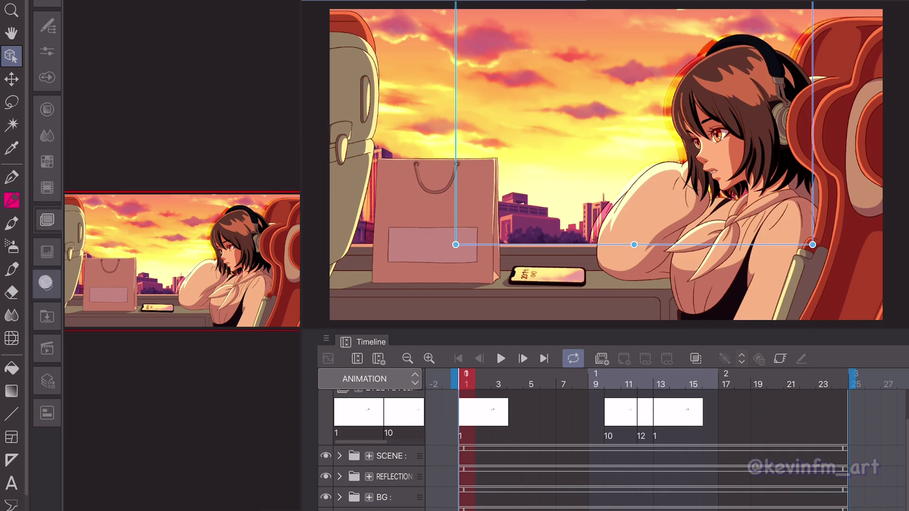
{"action": "left_click", "coordinate": [47, 284]}
{"action": "left_click", "coordinate": [73, 198]}
{"action": "left_click", "coordinate": [192, 166]}
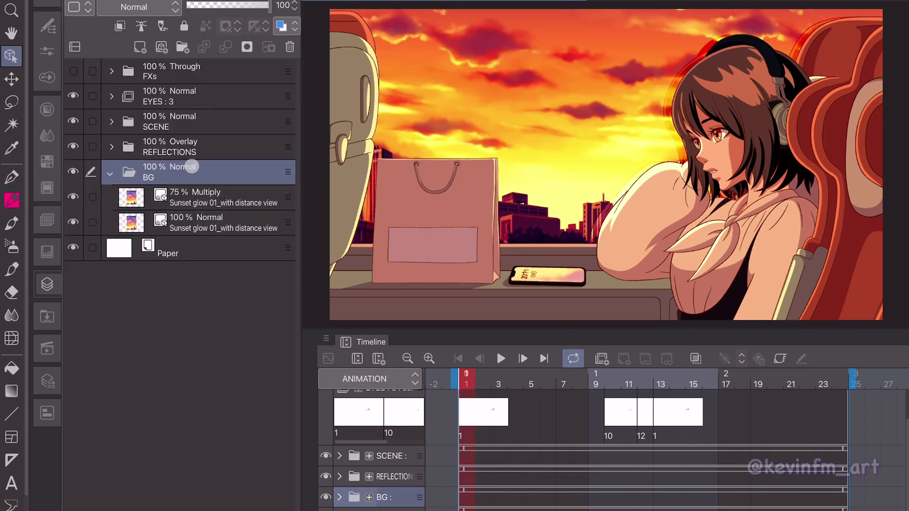
{"action": "left_click", "coordinate": [112, 174]}
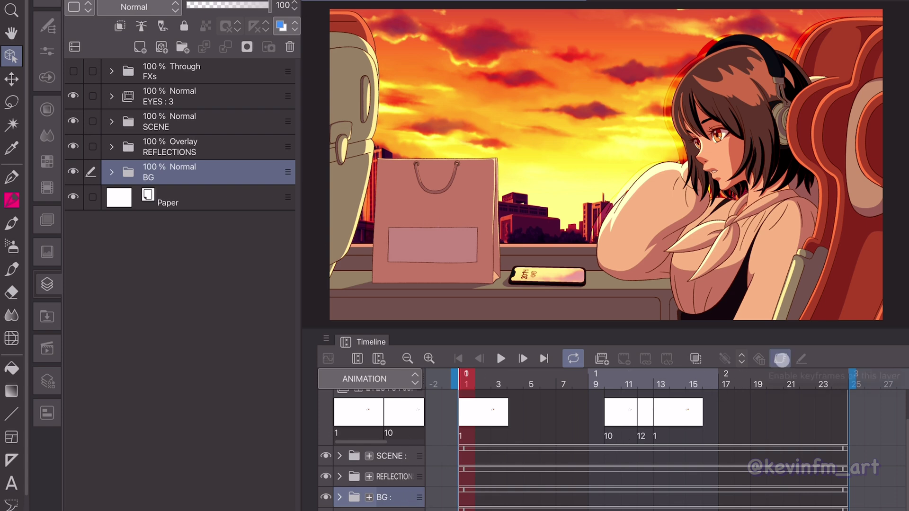
Enable keyframes on the BG folder and animate it from frame 1 to 24, shifting it horizontally to the right until both frames match.
{"action": "left_click", "coordinate": [781, 359]}
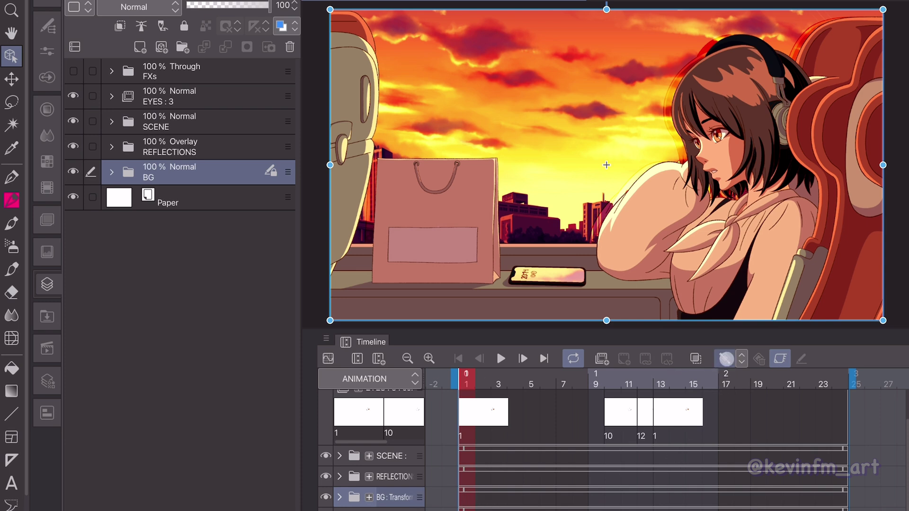
{"action": "left_click", "coordinate": [725, 358]}
{"action": "left_click", "coordinate": [836, 377]}
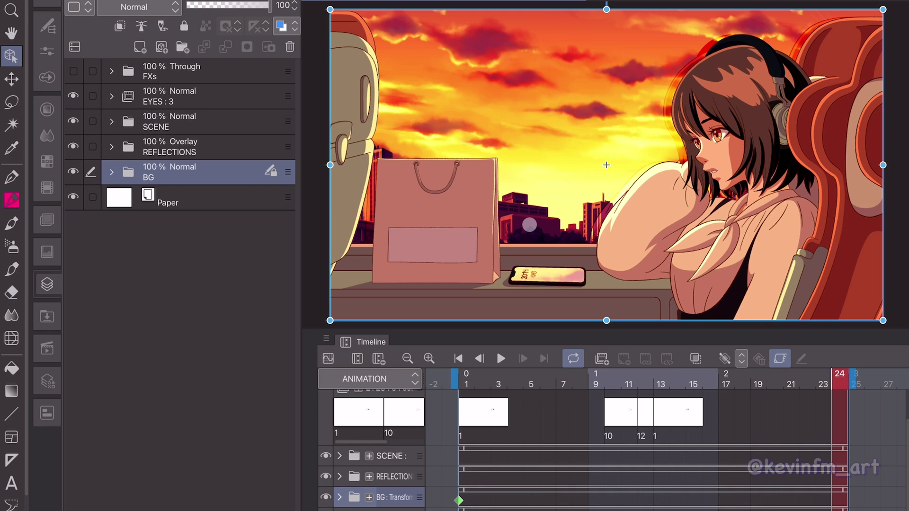
{"action": "left_click_drag", "start_coordinate": [607, 164], "coordinate": [908, 165]}
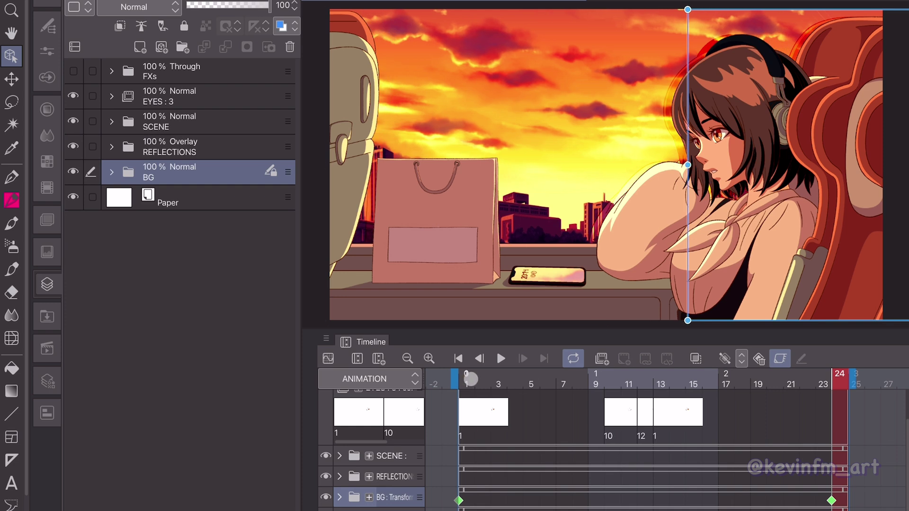
{"action": "left_click", "coordinate": [471, 380]}
{"action": "left_click", "coordinate": [839, 379]}
{"action": "left_click", "coordinate": [471, 377]}
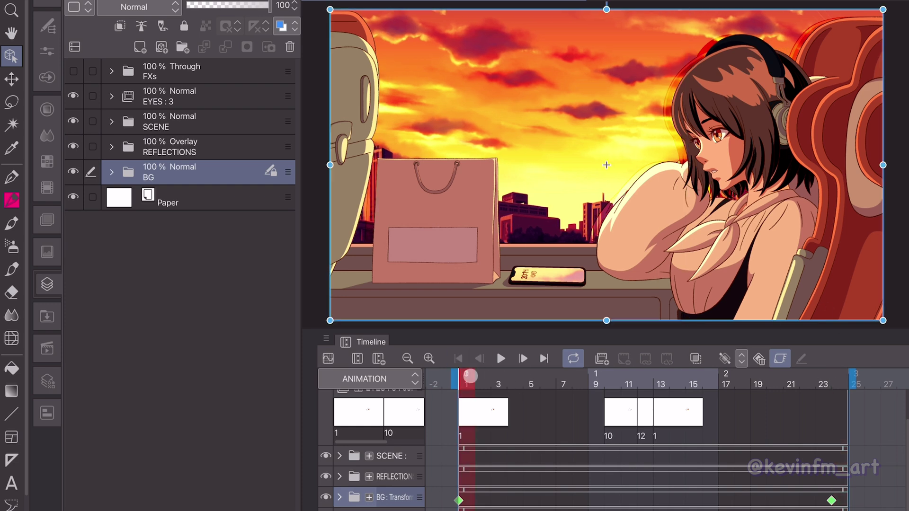
{"action": "left_click", "coordinate": [839, 378]}
{"action": "left_click", "coordinate": [465, 372]}
{"action": "left_click", "coordinate": [842, 381]}
Move the BG folder's end keyframe from frame 24 to frame 25 and play the loop.
{"action": "left_click_drag", "start_coordinate": [839, 377], "coordinate": [842, 451]}
{"action": "left_click", "coordinate": [848, 490]}
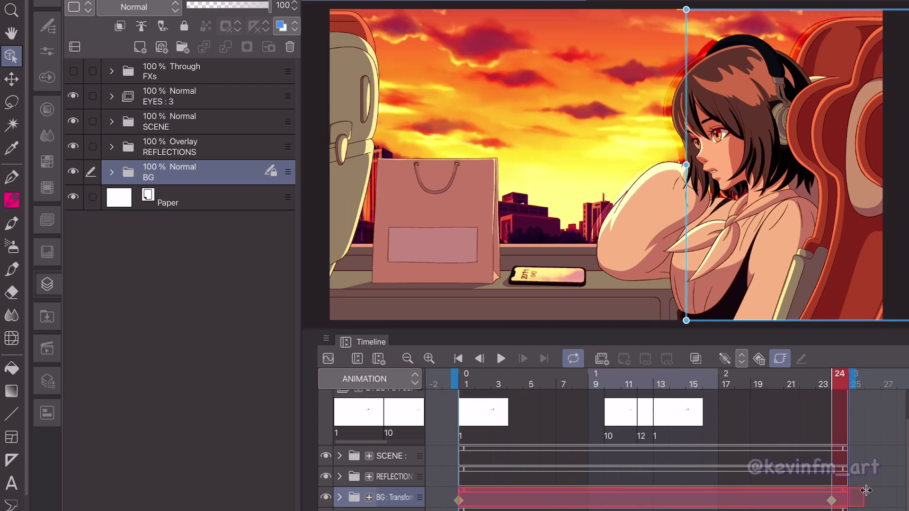
{"action": "left_click_drag", "start_coordinate": [834, 502], "coordinate": [860, 497]}
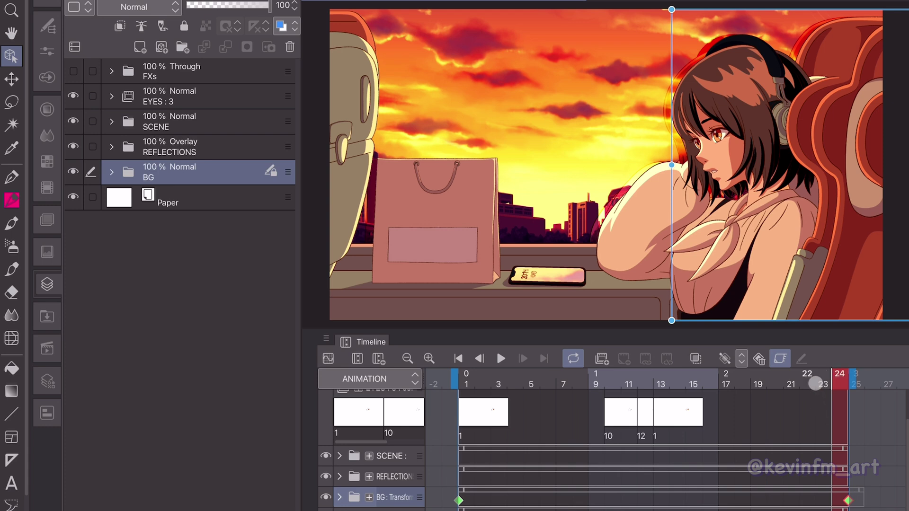
{"action": "left_click", "coordinate": [501, 358]}
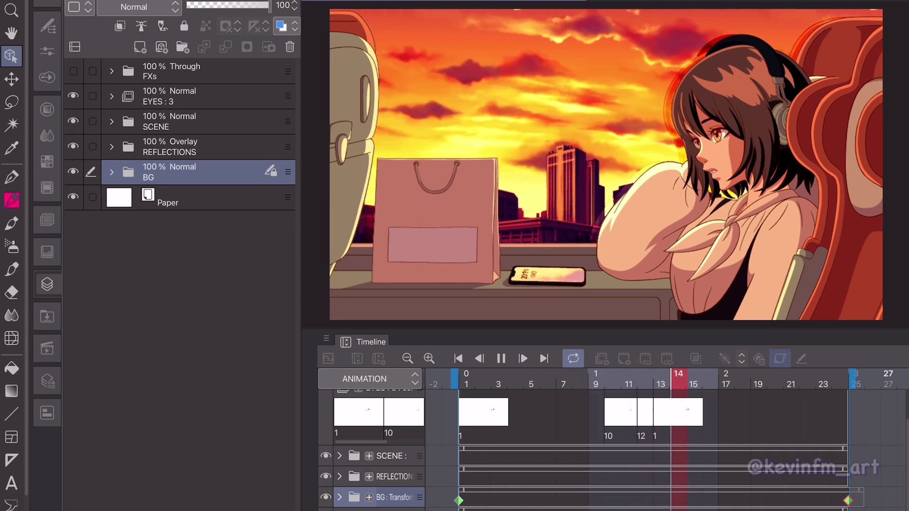
Move the BG end keyframe back to frame 24 and refine the folder's horizontal position there to match frame 1.
{"action": "left_click", "coordinate": [836, 380]}
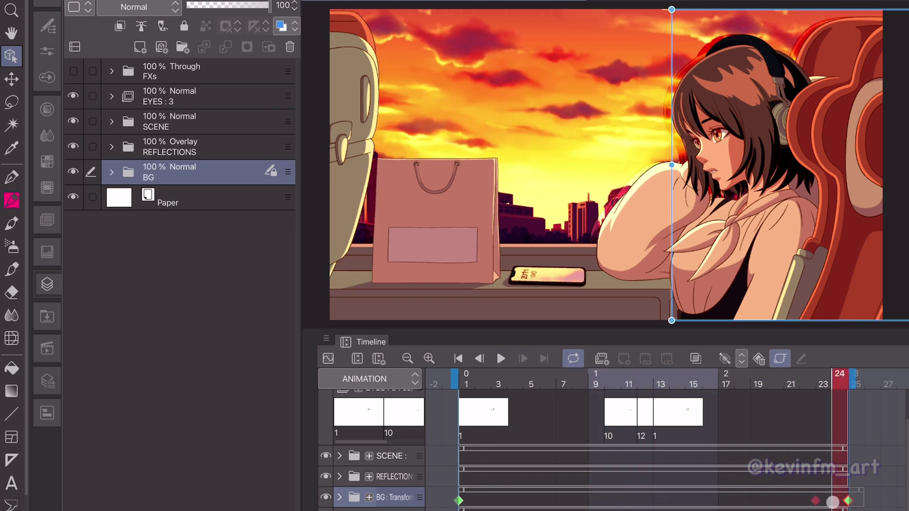
{"action": "left_click_drag", "start_coordinate": [837, 501], "coordinate": [836, 501]}
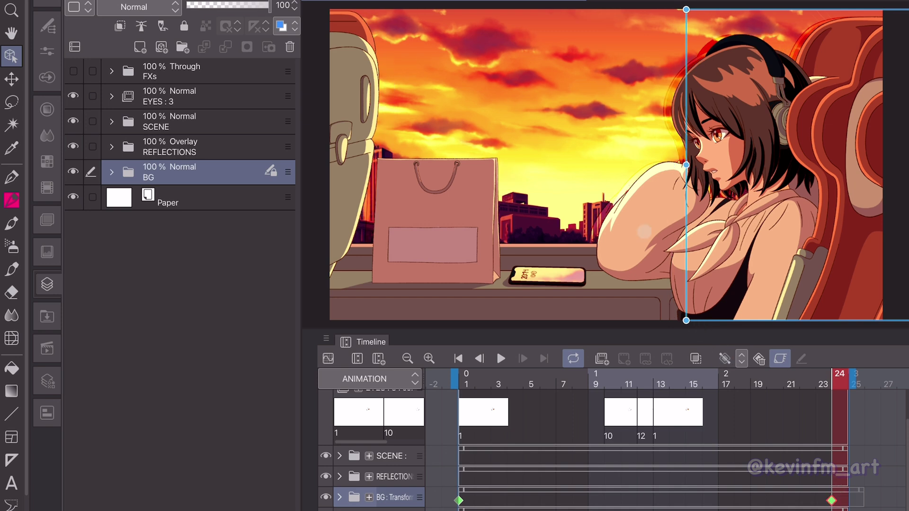
{"action": "left_click_drag", "start_coordinate": [661, 247], "coordinate": [902, 246]}
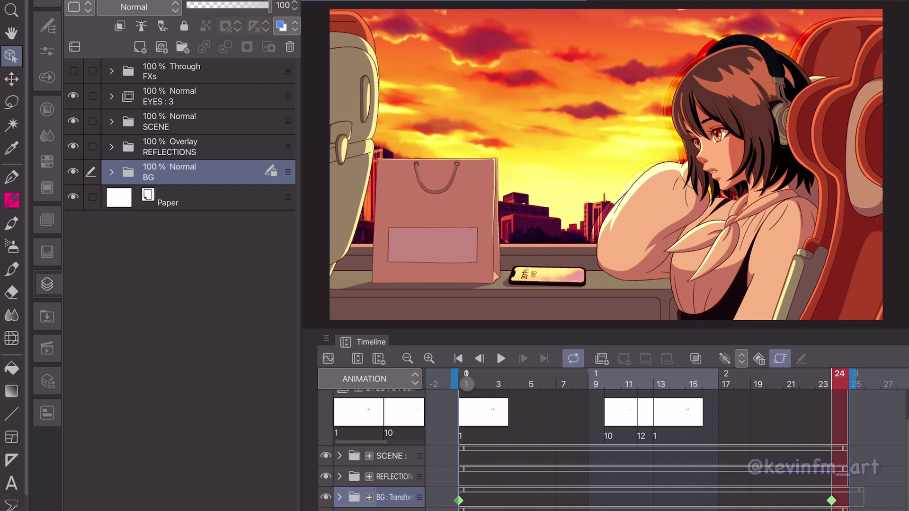
{"action": "left_click", "coordinate": [467, 384]}
{"action": "left_click", "coordinate": [840, 377]}
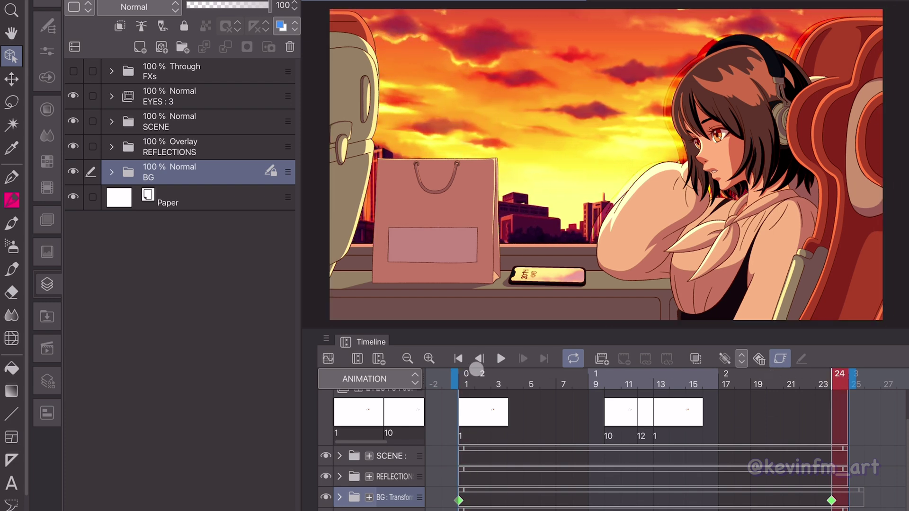
{"action": "left_click", "coordinate": [473, 374]}
{"action": "left_click", "coordinate": [842, 377]}
{"action": "left_click", "coordinate": [466, 400]}
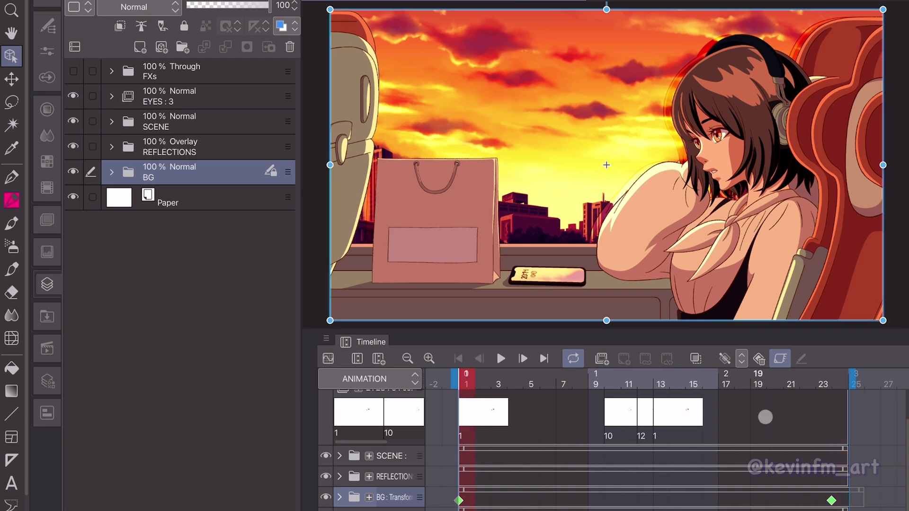
Place the BG folder's end keyframe on frame 25 and play the background loop from frame 1.
{"action": "left_click", "coordinate": [840, 416]}
{"action": "left_click", "coordinate": [726, 384]}
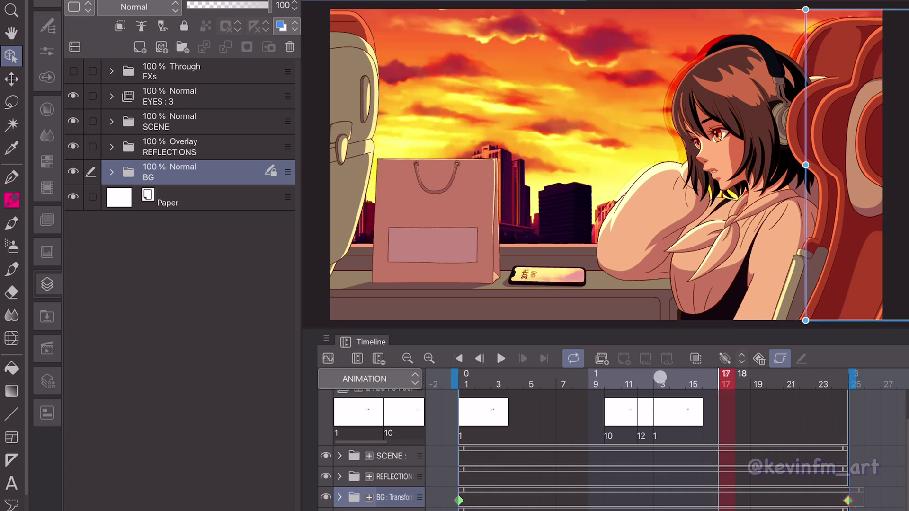
{"action": "left_click", "coordinate": [467, 384]}
{"action": "left_click", "coordinate": [500, 358]}
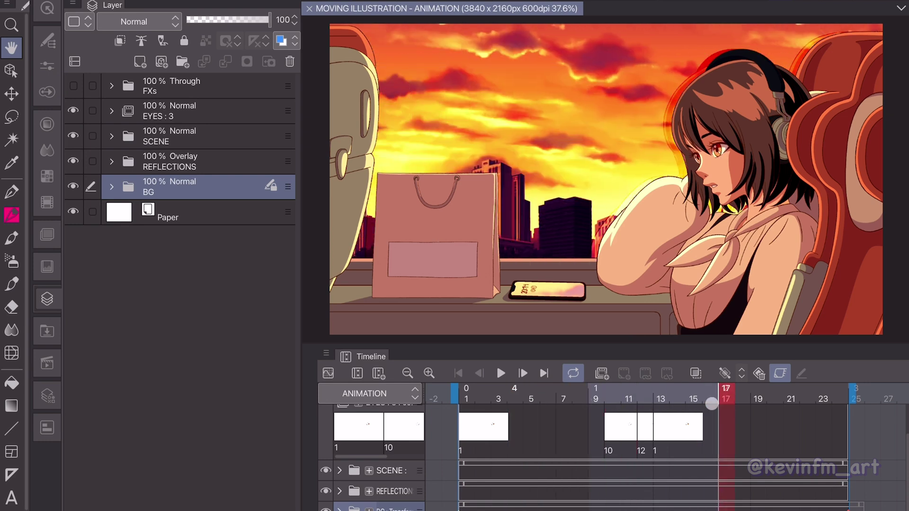
Duplicate the BG folder and rename the copy BG MOV.
{"action": "left_click_drag", "start_coordinate": [711, 404], "coordinate": [454, 395]}
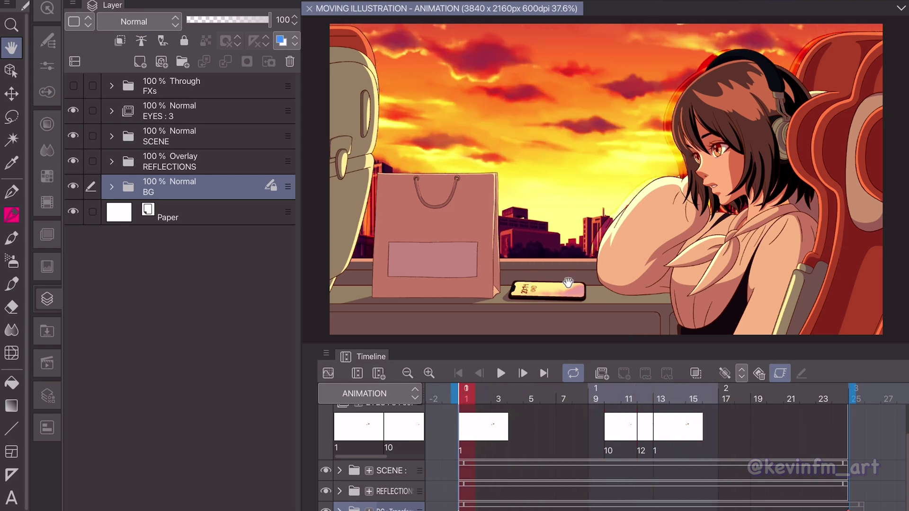
{"action": "right_click", "coordinate": [208, 186]}
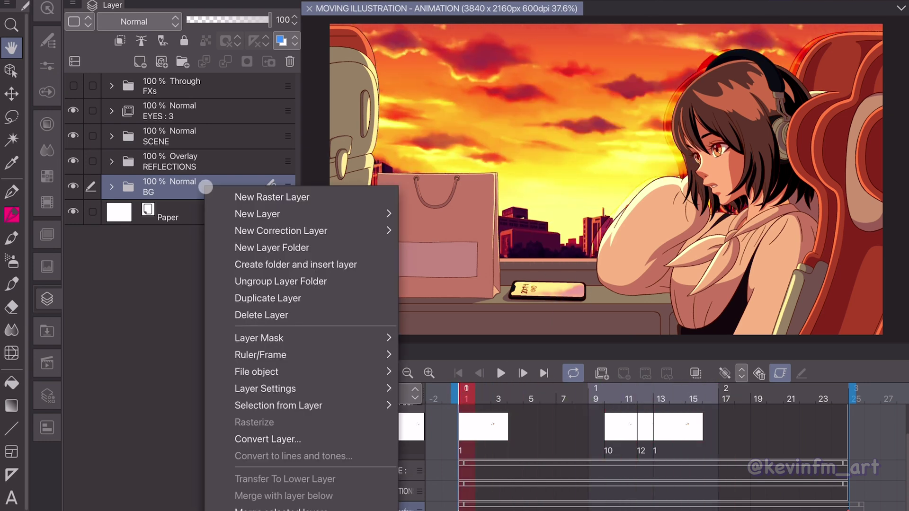
{"action": "left_click", "coordinate": [328, 296]}
{"action": "double_click", "coordinate": [188, 192]}
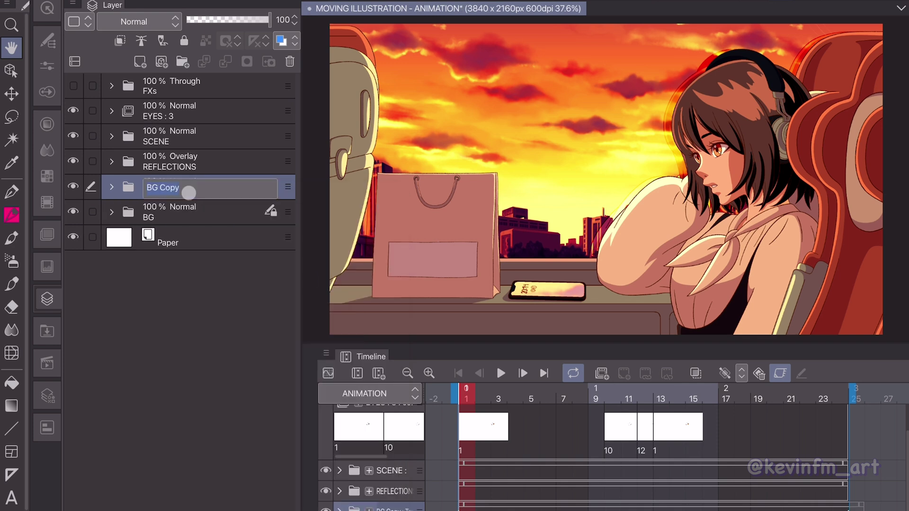
{"action": "type", "text": "BG MOV"}
{"action": "key", "text": "Return"}
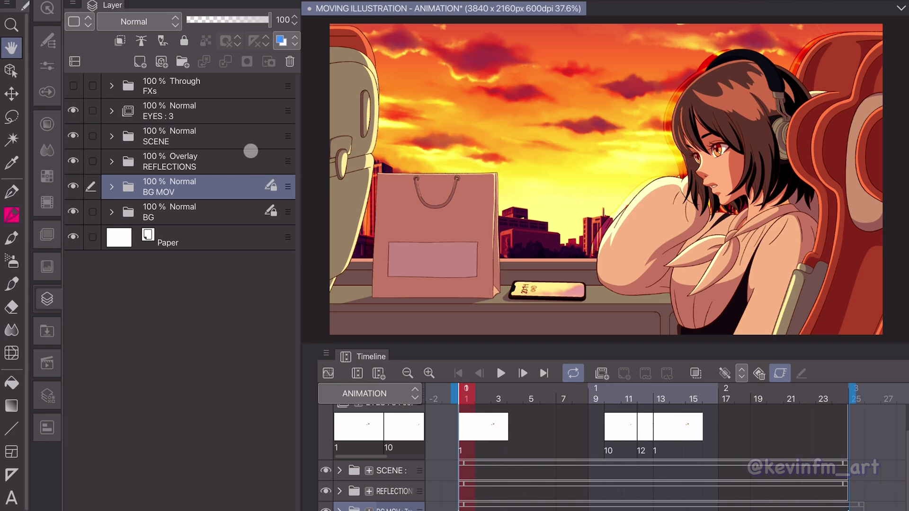
Nest BG MOV in a new folder named BG MOV PHONE and move that folder above REFLECTIONS.
{"action": "left_click", "coordinate": [183, 61]}
{"action": "left_click", "coordinate": [232, 210]}
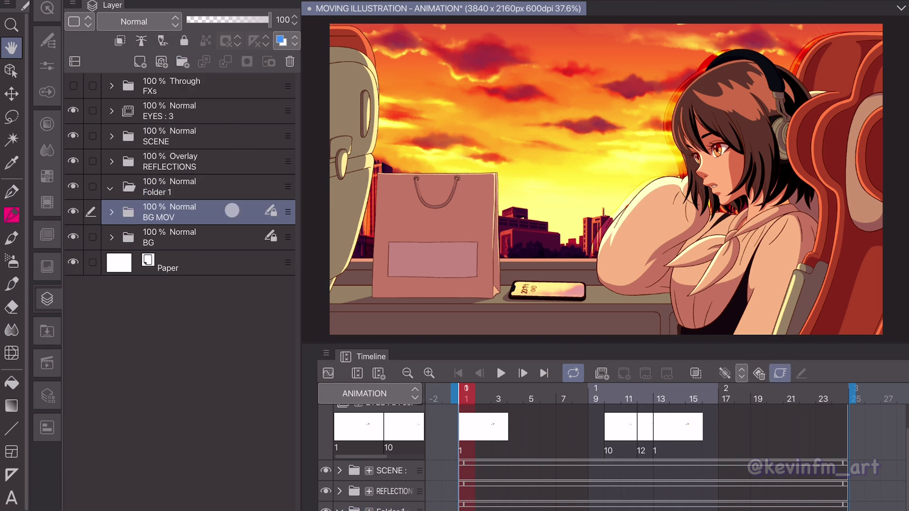
{"action": "left_click_drag", "start_coordinate": [285, 212], "coordinate": [263, 189]}
{"action": "double_click", "coordinate": [223, 191]}
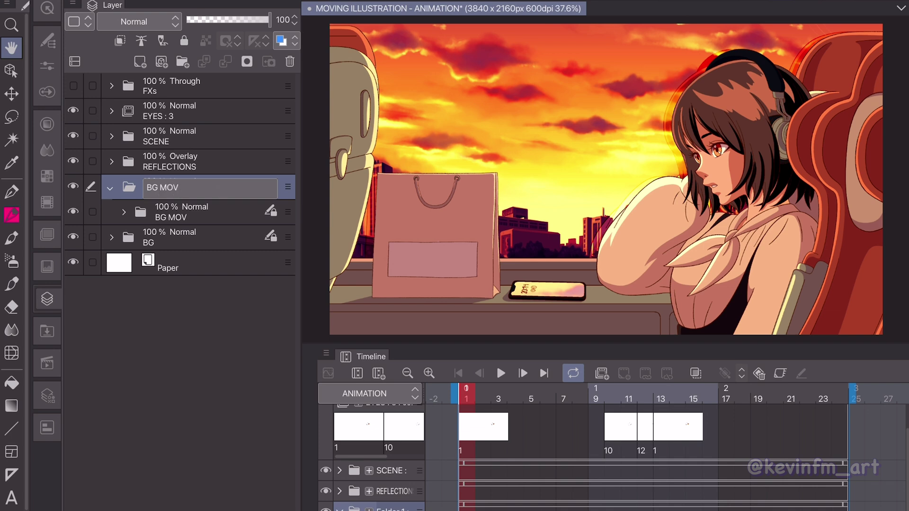
{"action": "left_click", "coordinate": [234, 191]}
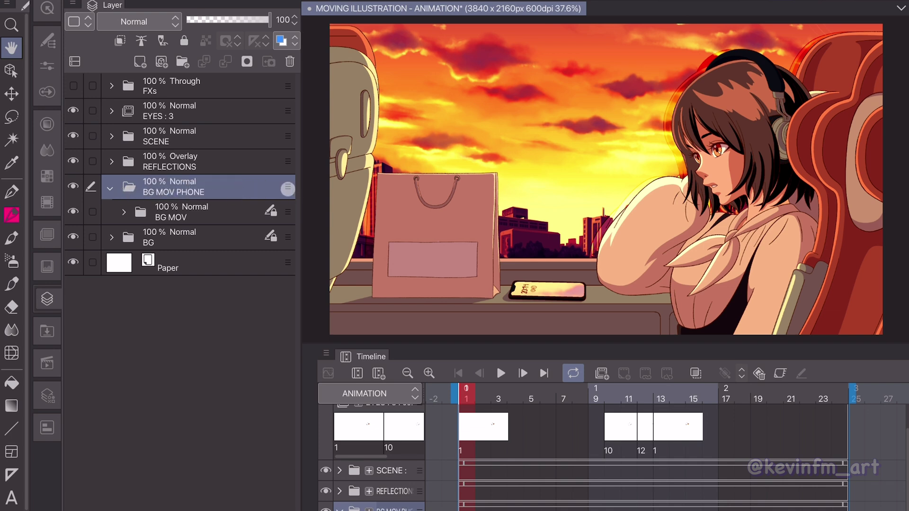
{"action": "left_click_drag", "start_coordinate": [288, 189], "coordinate": [253, 155]}
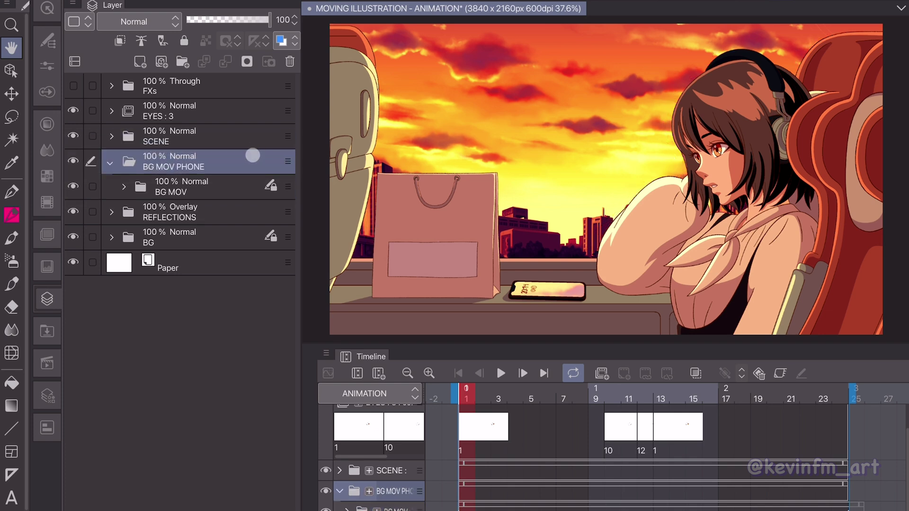
{"action": "key", "text": "k"}
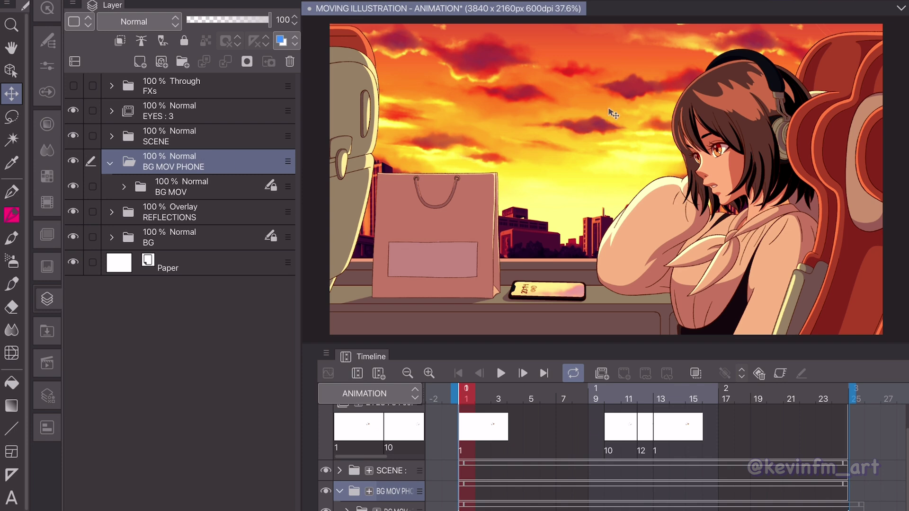
Hide the REFLECTION CELLPHONE folder inside the SCENE folder, then select BG MOV PHONE and enable keyframes on it.
{"action": "left_click", "coordinate": [112, 138]}
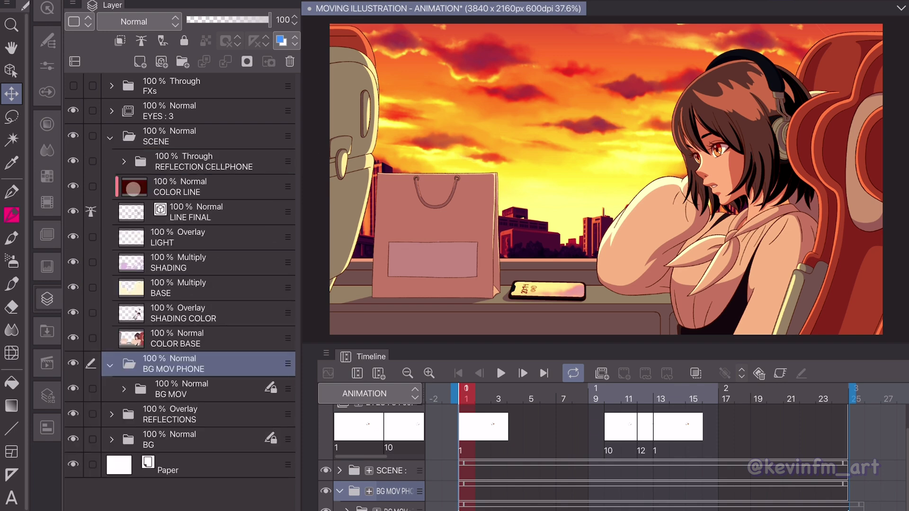
{"action": "left_click", "coordinate": [74, 163]}
{"action": "left_click", "coordinate": [74, 162]}
{"action": "left_click", "coordinate": [75, 163]}
{"action": "left_click", "coordinate": [74, 163]}
{"action": "left_click", "coordinate": [74, 163]}
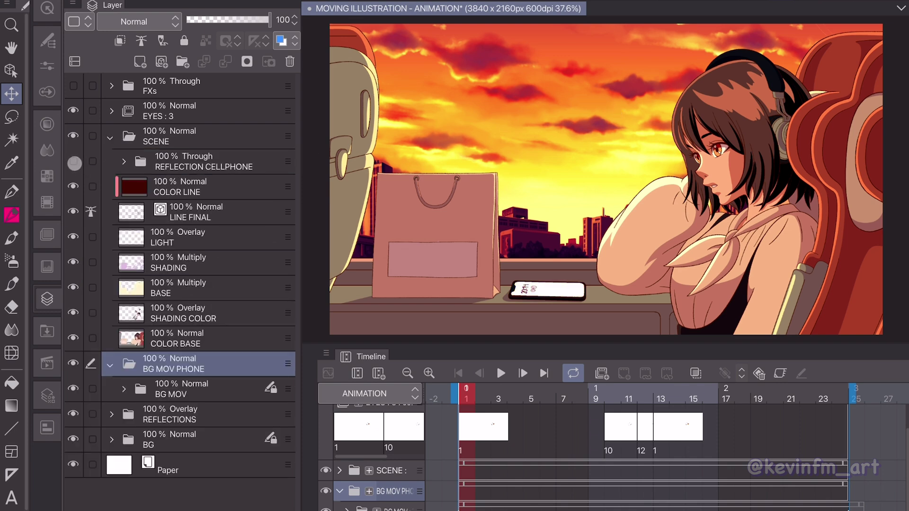
{"action": "left_click", "coordinate": [101, 140]}
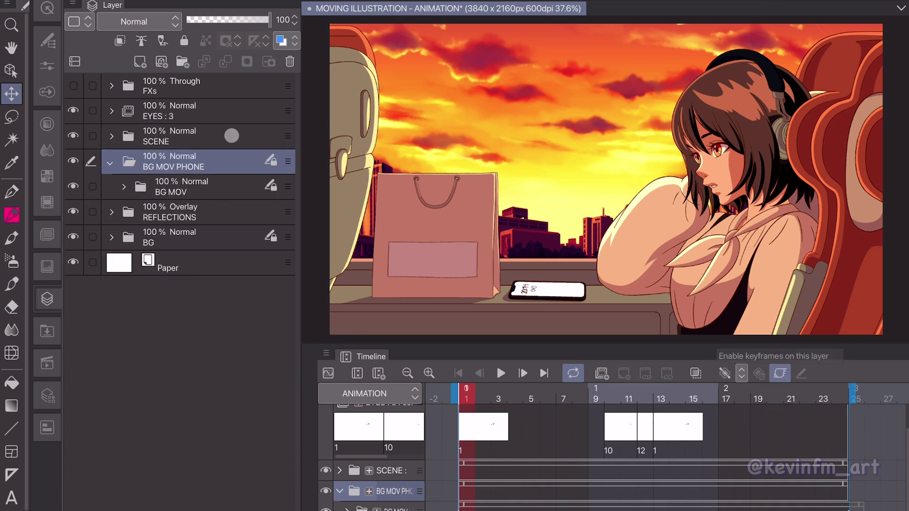
Shift the BG MOV PHONE folder down at frame 1 until its sky fills the phone screen, and set its opacity to 70%.
{"action": "key", "text": "o"}
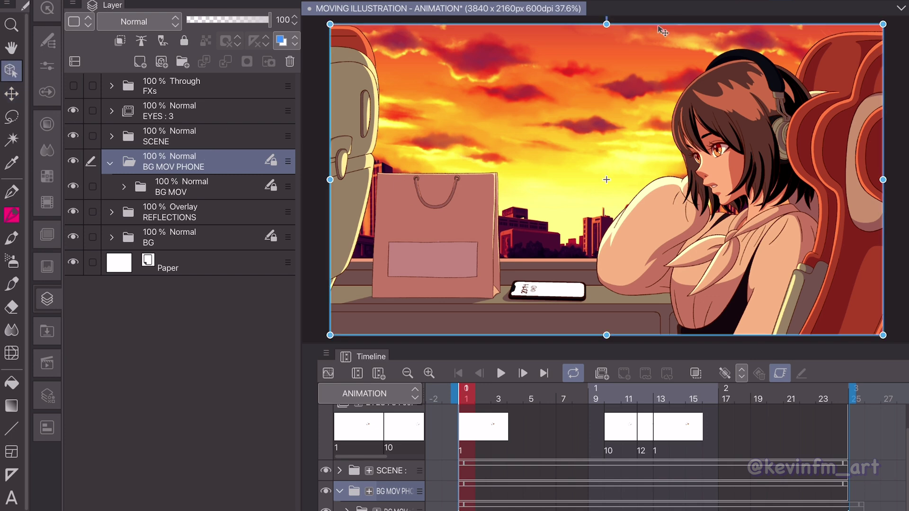
{"action": "left_click_drag", "start_coordinate": [654, 28], "coordinate": [630, 200]}
{"action": "left_click_drag", "start_coordinate": [484, 397], "coordinate": [464, 417]}
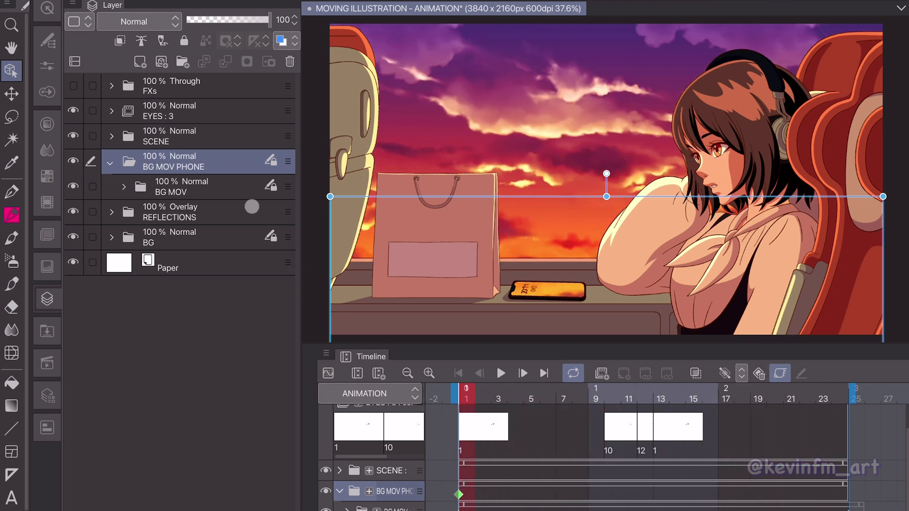
{"action": "left_click_drag", "start_coordinate": [255, 20], "coordinate": [245, 21]}
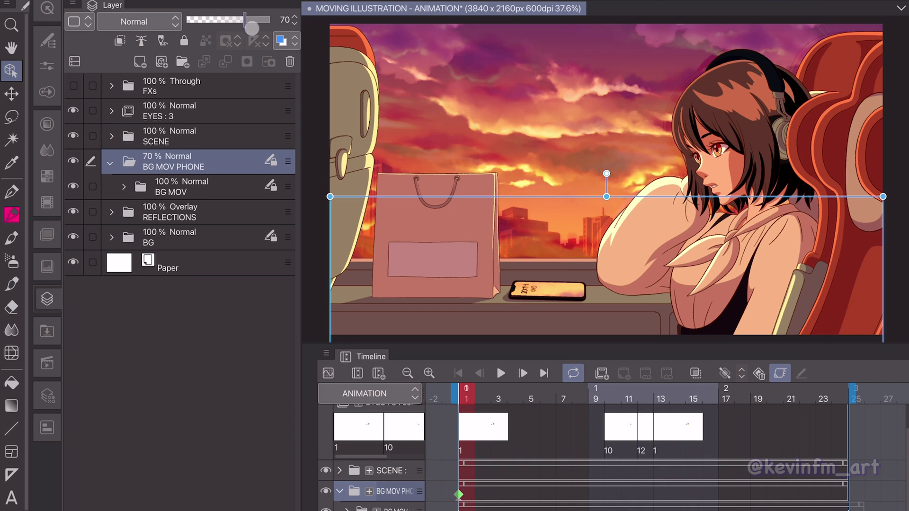
{"action": "left_click_drag", "start_coordinate": [478, 397], "coordinate": [465, 416]}
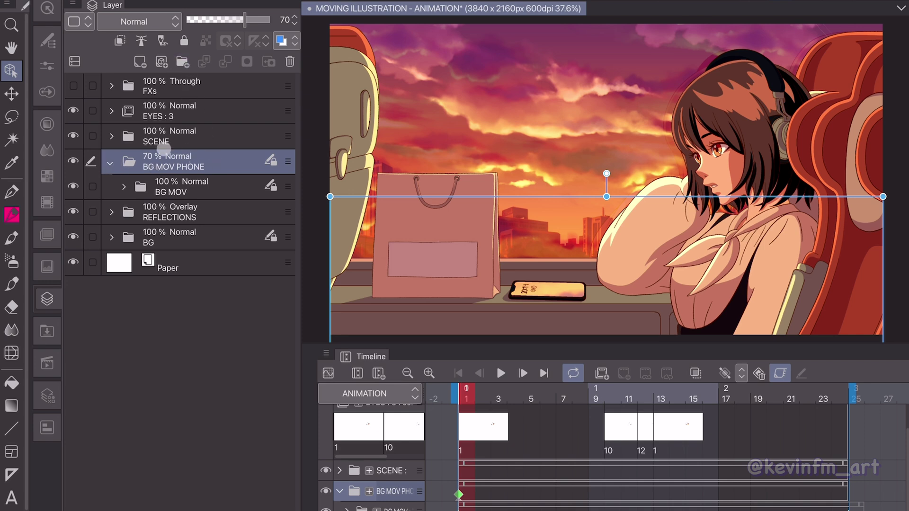
Create a folder named MASK and place the BG MOV PHONE folder inside it.
{"action": "left_click", "coordinate": [182, 61]}
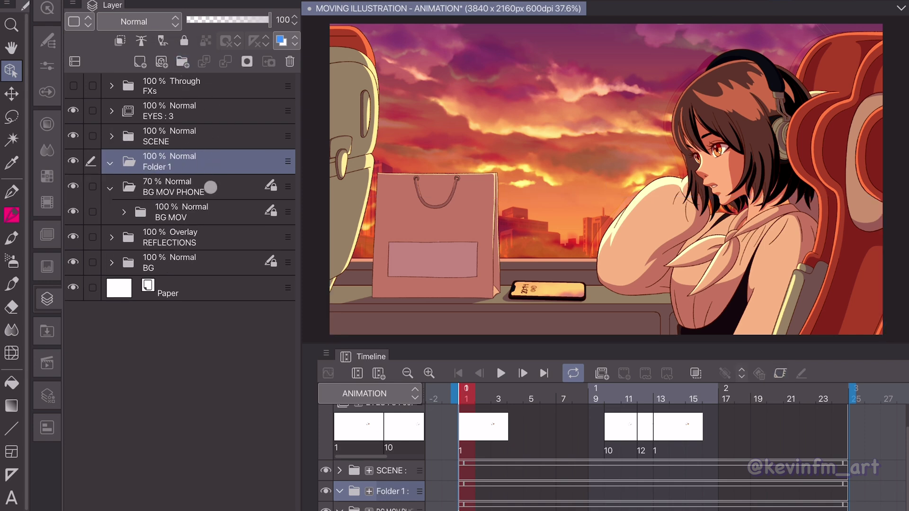
{"action": "left_click_drag", "start_coordinate": [209, 185], "coordinate": [203, 164]}
{"action": "double_click", "coordinate": [164, 165]}
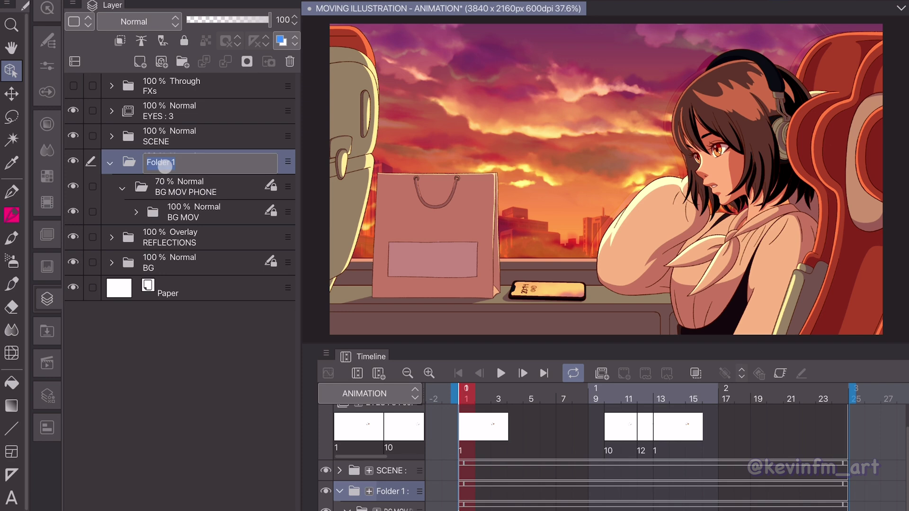
{"action": "key", "text": "Return"}
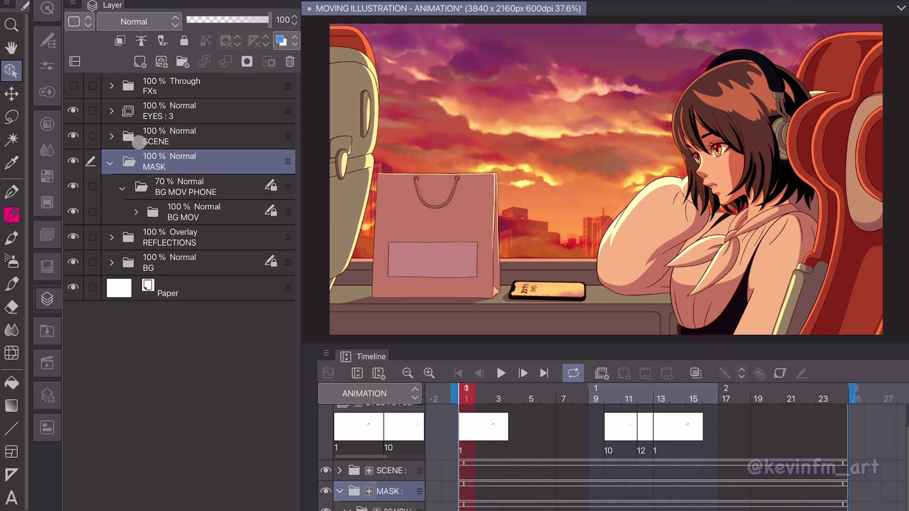
Select the phone's screen area with Auto Select on the LINE FINAL layer in the SCENE folder.
{"action": "left_click", "coordinate": [110, 137]}
{"action": "left_click", "coordinate": [189, 216]}
{"action": "left_click", "coordinate": [12, 140]}
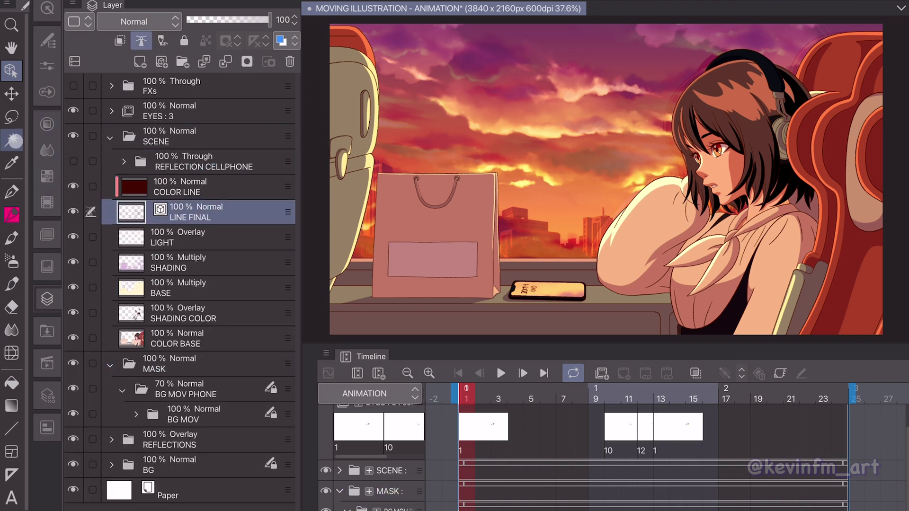
{"action": "left_click", "coordinate": [560, 286]}
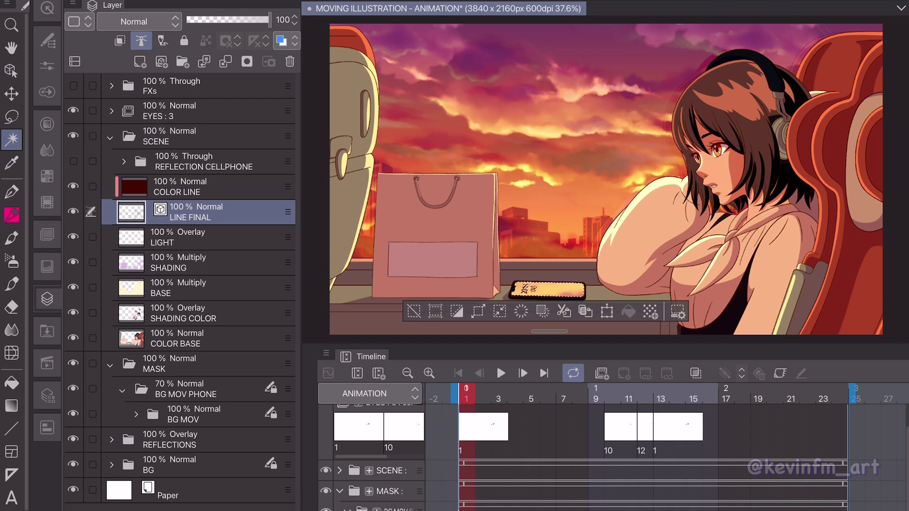
{"action": "left_click", "coordinate": [12, 117]}
{"action": "scroll", "coordinate": [531, 302], "scroll_direction": "up", "scroll_amount": 10}
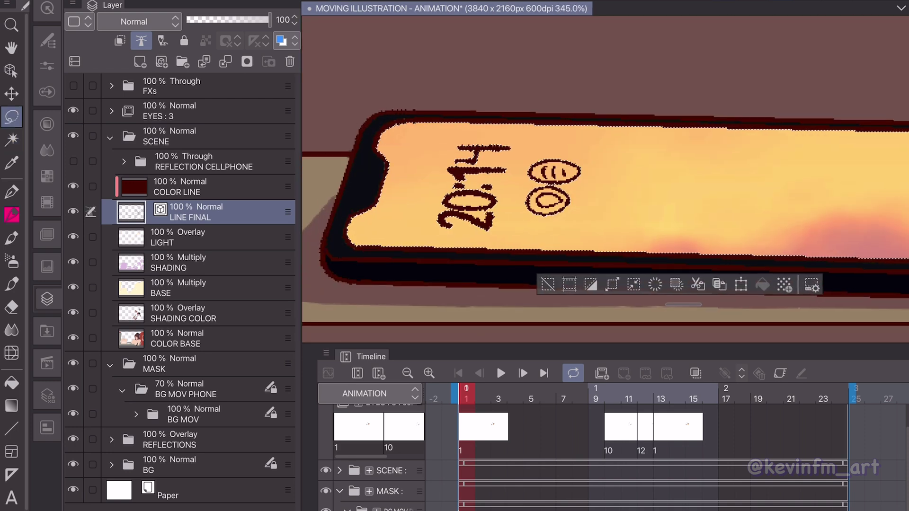
{"action": "mouse_move", "coordinate": [610, 204]}
{"action": "left_mouse_down"}
{"action": "mouse_move", "coordinate": [526, 128]}
{"action": "mouse_move", "coordinate": [512, 236]}
{"action": "mouse_move", "coordinate": [608, 206]}
{"action": "left_mouse_up"}
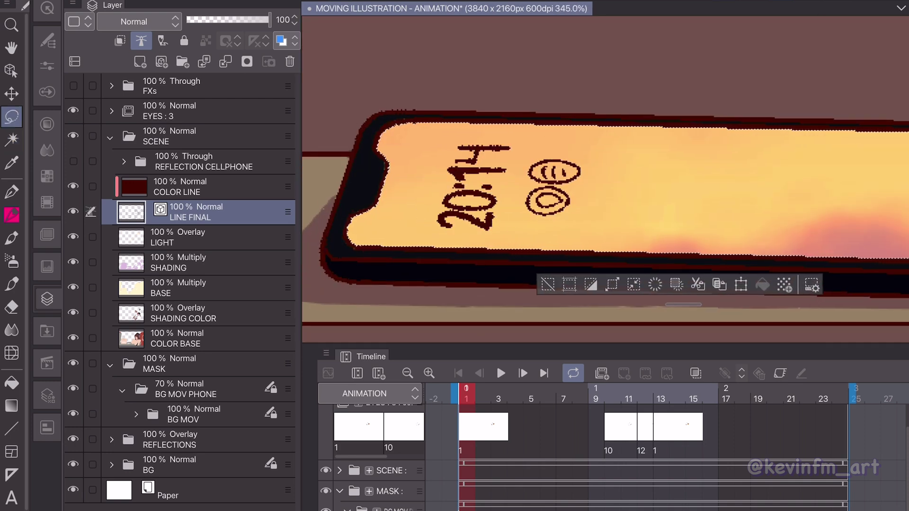
{"action": "key", "text": "ctrl+0"}
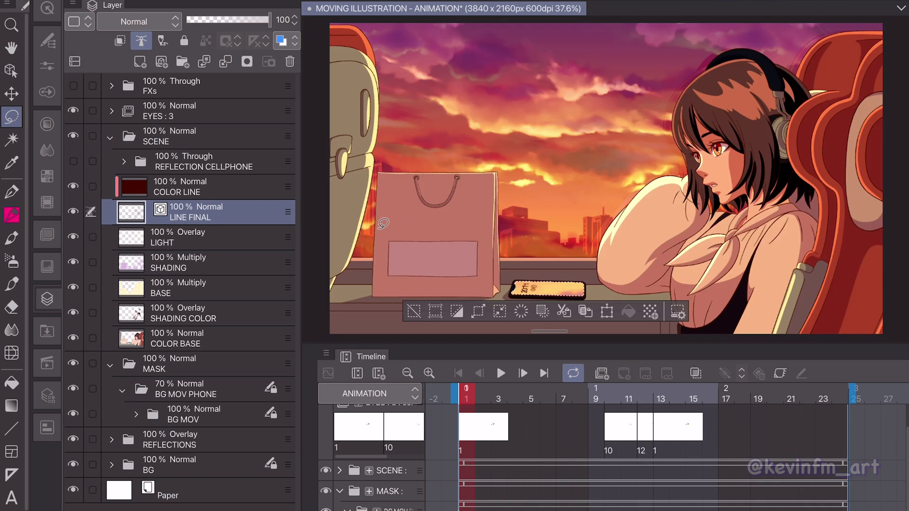
Mask the MASK folder to the selected phone screen area and play the animation.
{"action": "left_click", "coordinate": [110, 137]}
{"action": "left_click", "coordinate": [170, 165]}
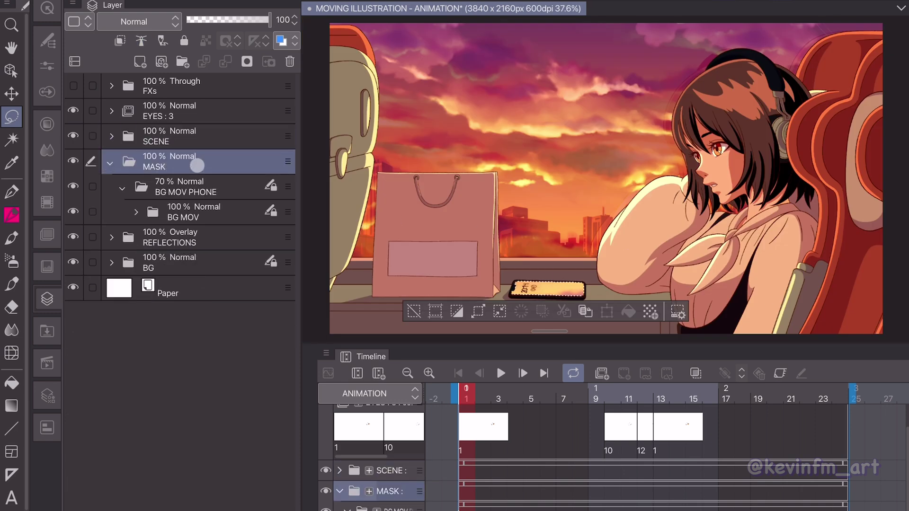
{"action": "left_click", "coordinate": [247, 61]}
{"action": "left_click_drag", "start_coordinate": [550, 390], "coordinate": [462, 412]}
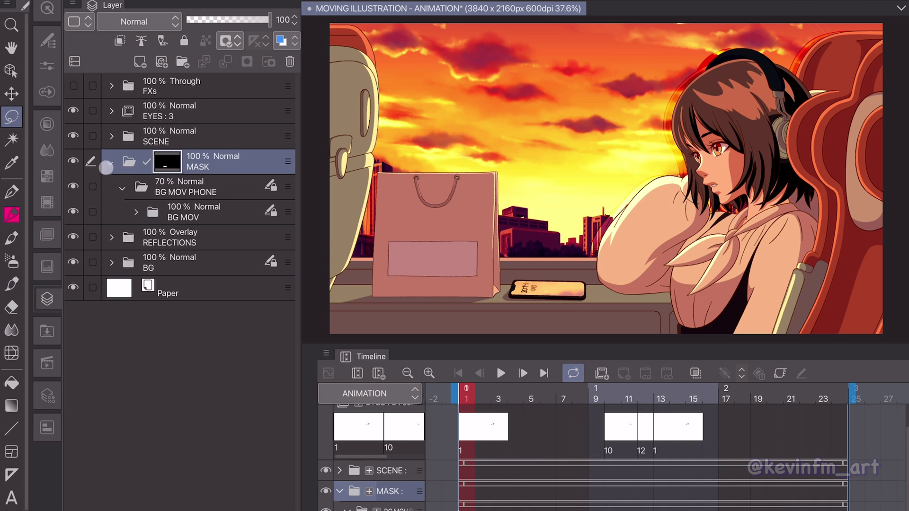
{"action": "left_click", "coordinate": [109, 163]}
{"action": "left_click", "coordinate": [501, 374]}
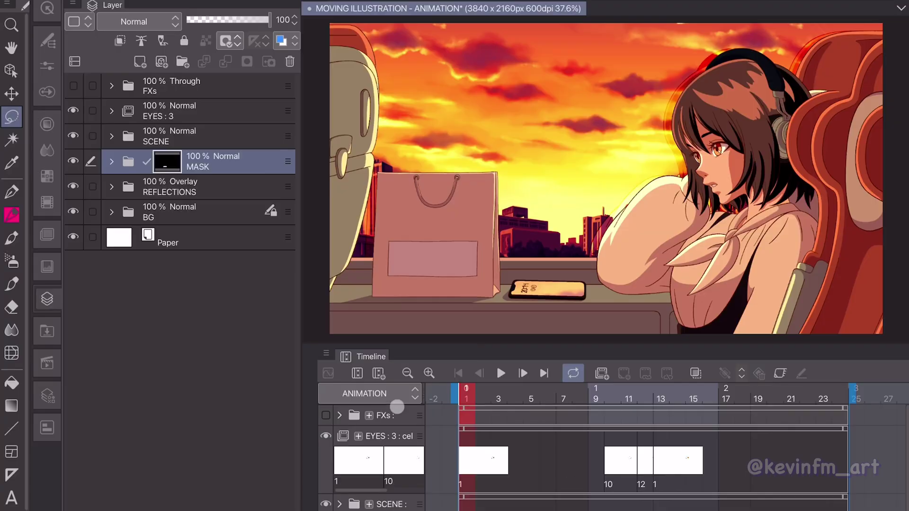
Show the FXs folder and play the animation with its light and shadow effects.
{"action": "left_click", "coordinate": [397, 413]}
{"action": "left_click", "coordinate": [74, 86]}
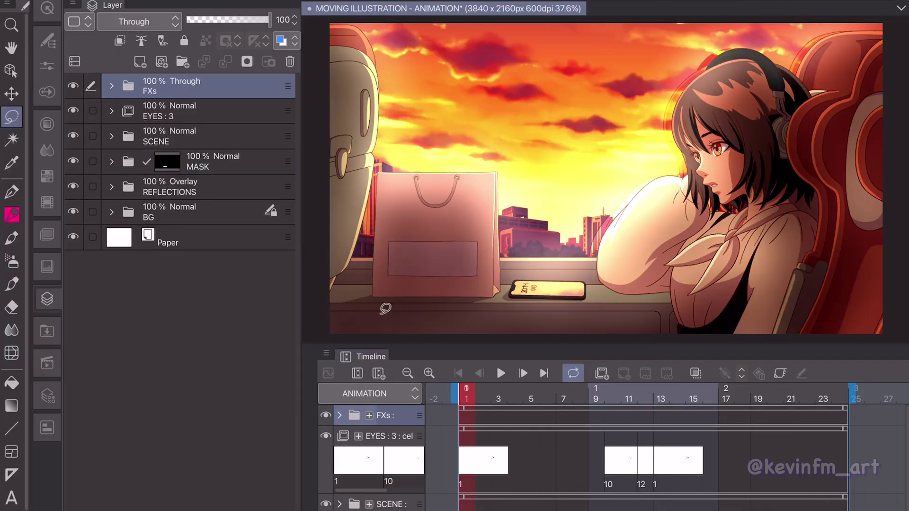
{"action": "mouse_move", "coordinate": [474, 394]}
{"action": "left_mouse_down"}
{"action": "mouse_move", "coordinate": [785, 396]}
{"action": "mouse_move", "coordinate": [482, 415]}
{"action": "mouse_move", "coordinate": [785, 418]}
{"action": "mouse_move", "coordinate": [467, 407]}
{"action": "left_mouse_up"}
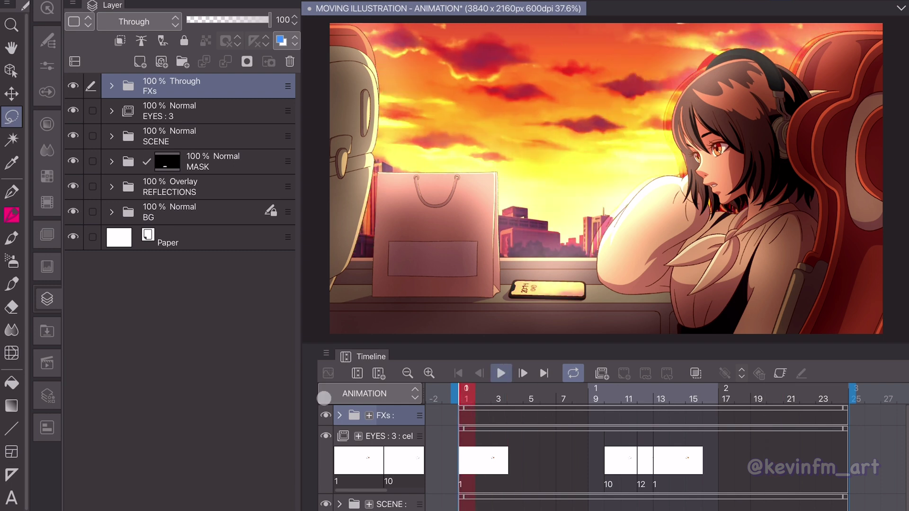
{"action": "left_click", "coordinate": [500, 373]}
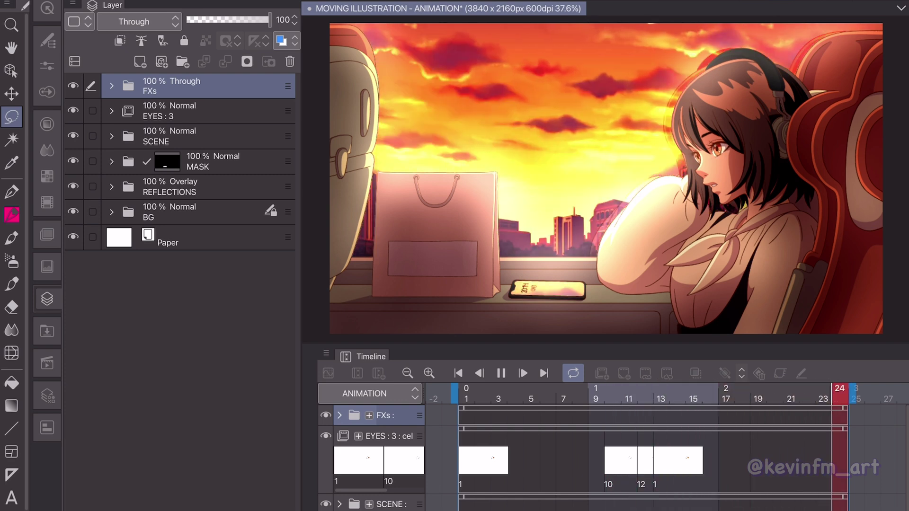
{"action": "key", "text": "space"}
Move the LIGHT layer out of the FXs folder to the top of the layer stack.
{"action": "left_click", "coordinate": [112, 86]}
{"action": "left_click", "coordinate": [179, 111]}
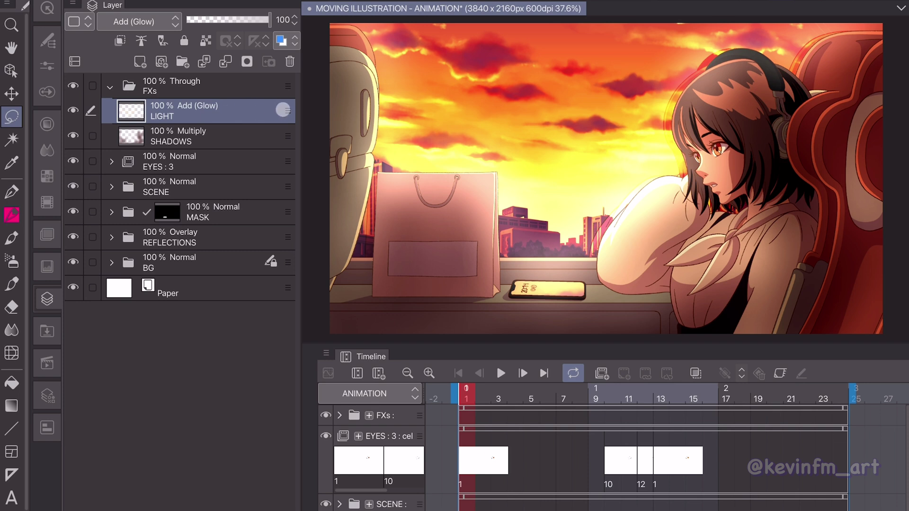
{"action": "left_click_drag", "start_coordinate": [283, 110], "coordinate": [199, 81]}
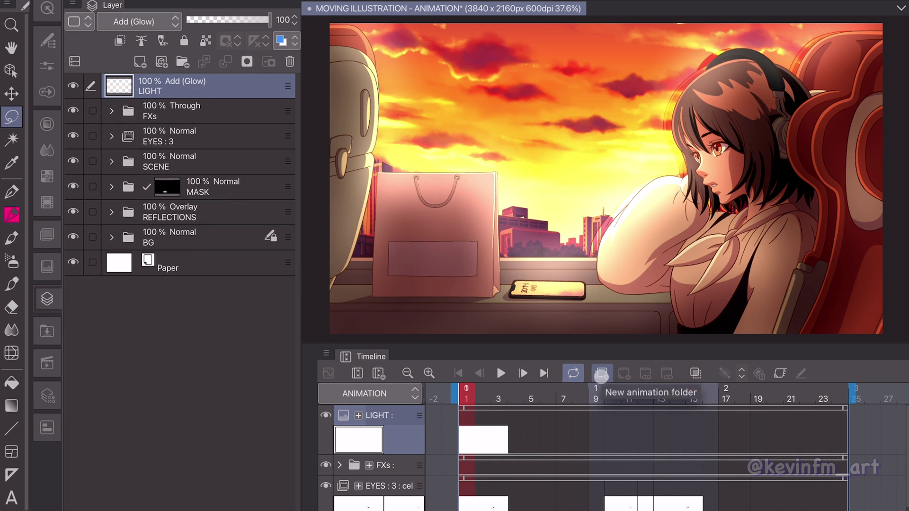
Create a new animation folder and name it LIGHTS.
{"action": "left_click", "coordinate": [601, 375]}
{"action": "double_click", "coordinate": [168, 80]}
{"action": "type", "text": "LIG"}
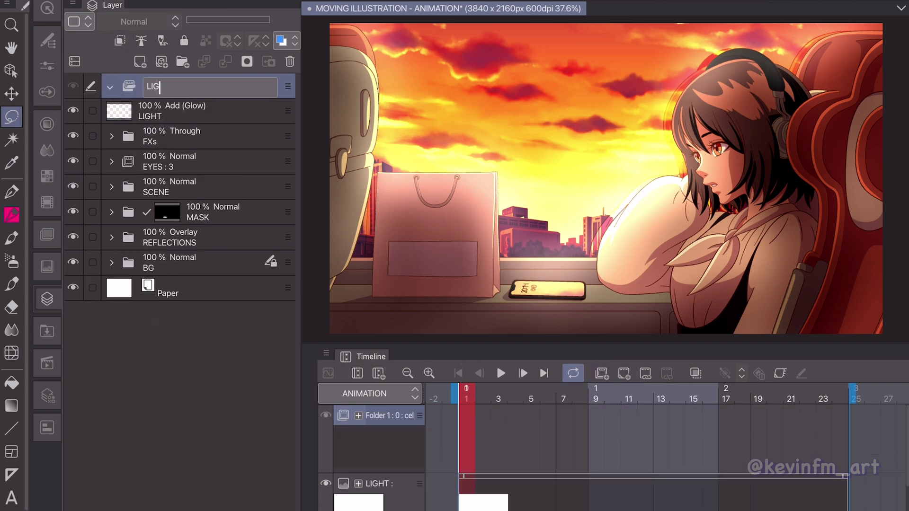
{"action": "type", "text": "HTS"}
{"action": "key", "text": "Return"}
Move the LIGHT layer into the LIGHTS animation folder and assign it as the cel at frame 1.
{"action": "left_click", "coordinate": [200, 116]}
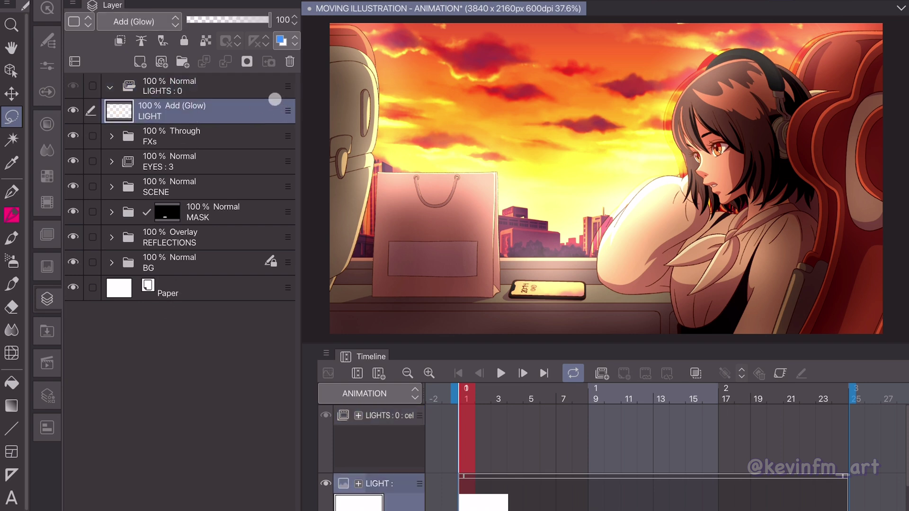
{"action": "left_click_drag", "start_coordinate": [275, 100], "coordinate": [265, 91]}
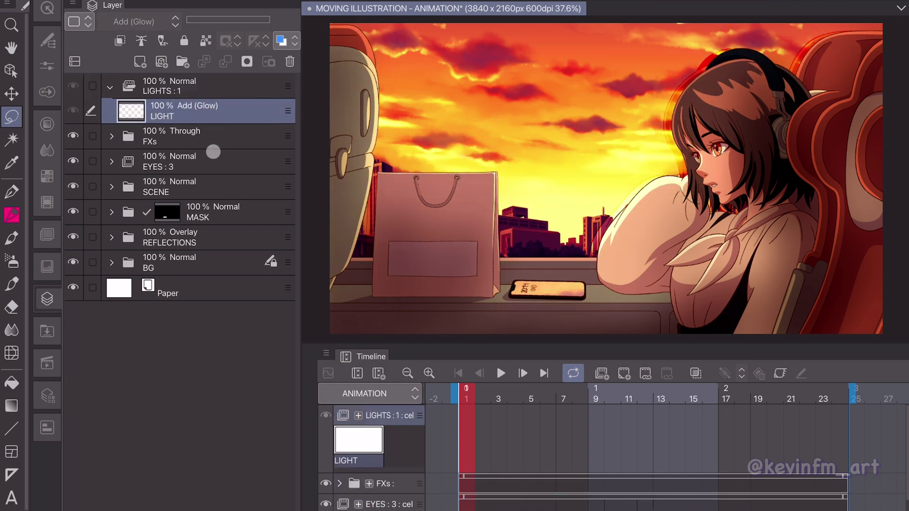
{"action": "left_click", "coordinate": [645, 374]}
{"action": "left_click", "coordinate": [333, 51]}
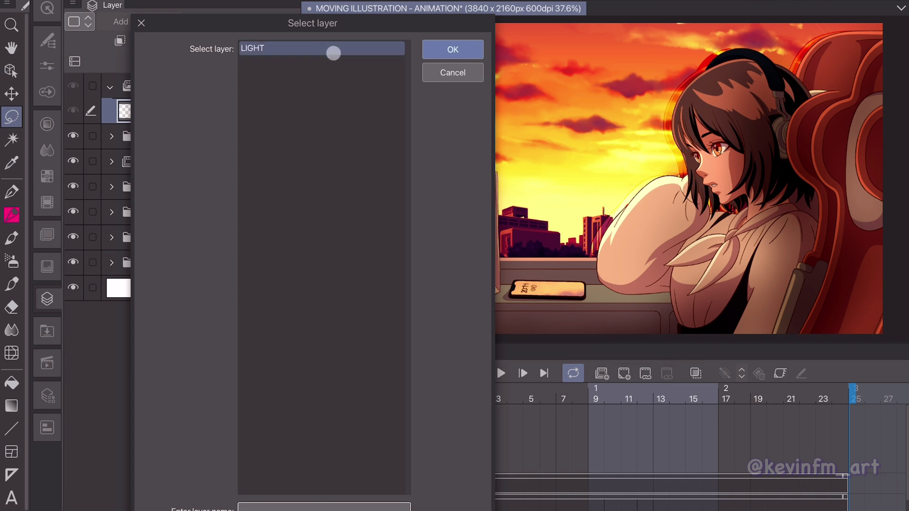
{"action": "left_click", "coordinate": [437, 49]}
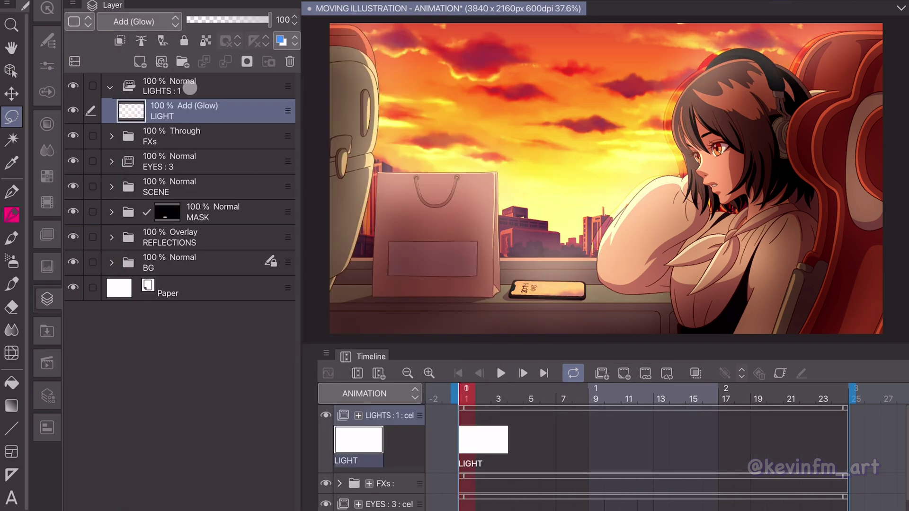
Set the LIGHTS animation folder's blending mode to Through and select the LIGHT layer within it.
{"action": "left_click", "coordinate": [190, 87]}
{"action": "left_click", "coordinate": [138, 21]}
{"action": "left_click", "coordinate": [155, 37]}
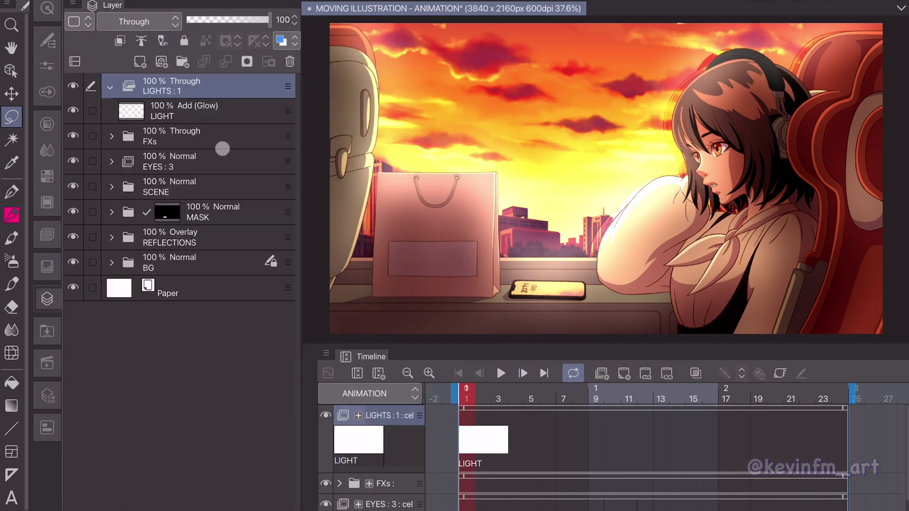
{"action": "left_click", "coordinate": [206, 111]}
{"action": "left_click_drag", "start_coordinate": [475, 392], "coordinate": [462, 422]}
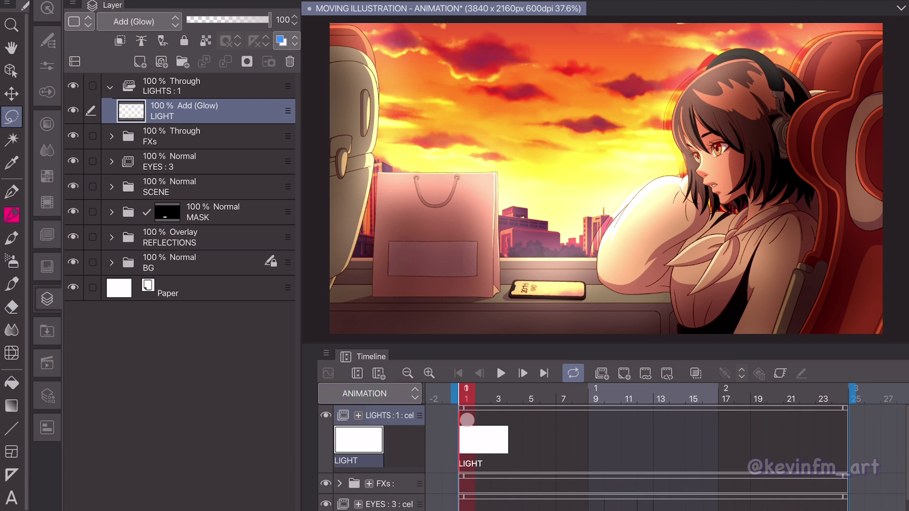
Enable keyframe editing on the LIGHTS animation folder and add opacity keyframes at frames 1 and 24 in the graph editor.
{"action": "left_click", "coordinate": [381, 416]}
{"action": "left_click", "coordinate": [468, 425]}
{"action": "left_click", "coordinate": [779, 374]}
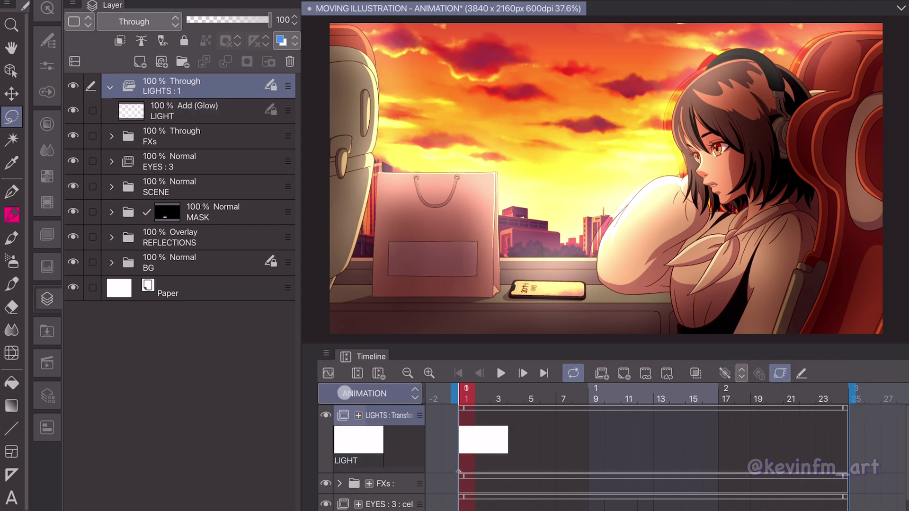
{"action": "left_click", "coordinate": [328, 373]}
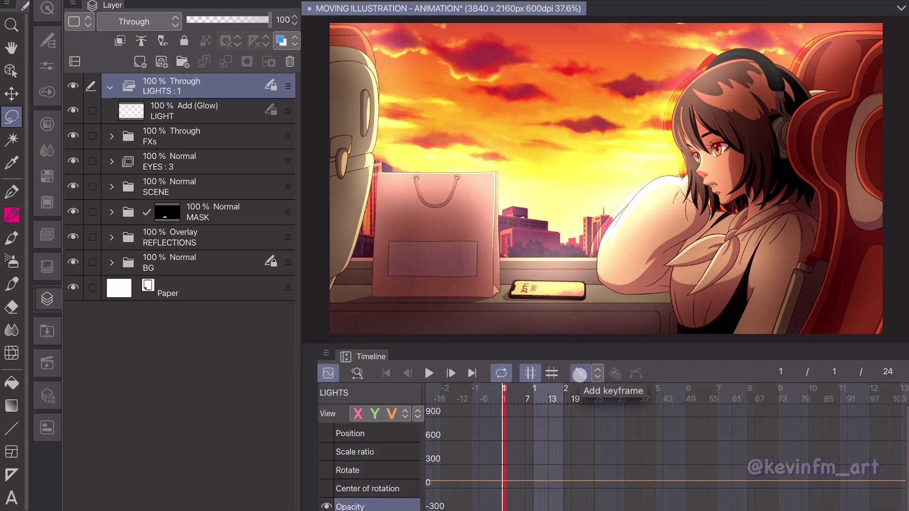
{"action": "left_click", "coordinate": [581, 373]}
{"action": "left_click", "coordinate": [593, 389]}
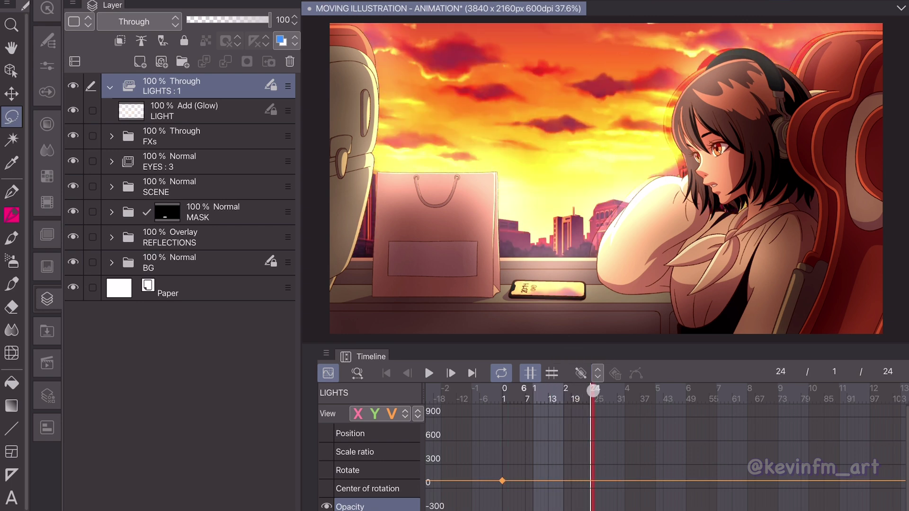
{"action": "left_click", "coordinate": [581, 373]}
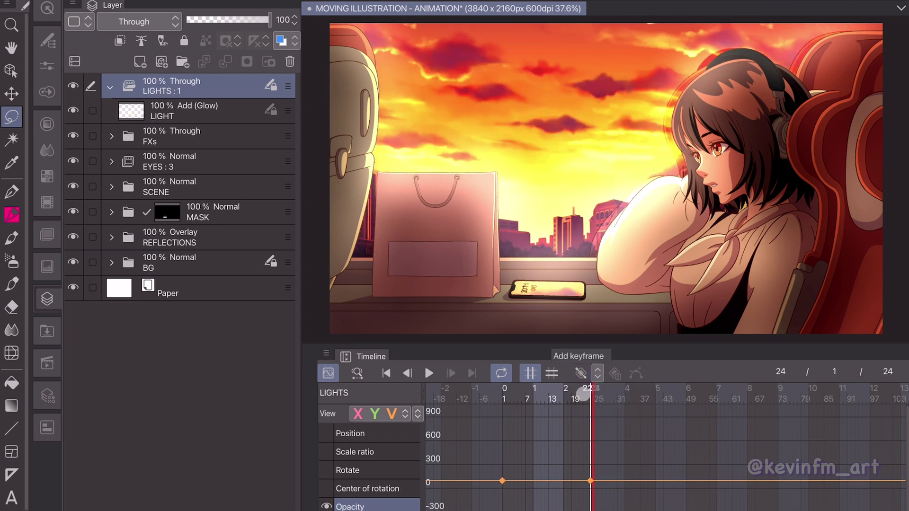
Add an opacity keyframe at frame 12 of the LIGHTS folder and lower its value to 42%.
{"action": "left_click", "coordinate": [547, 400]}
{"action": "left_click", "coordinate": [545, 402]}
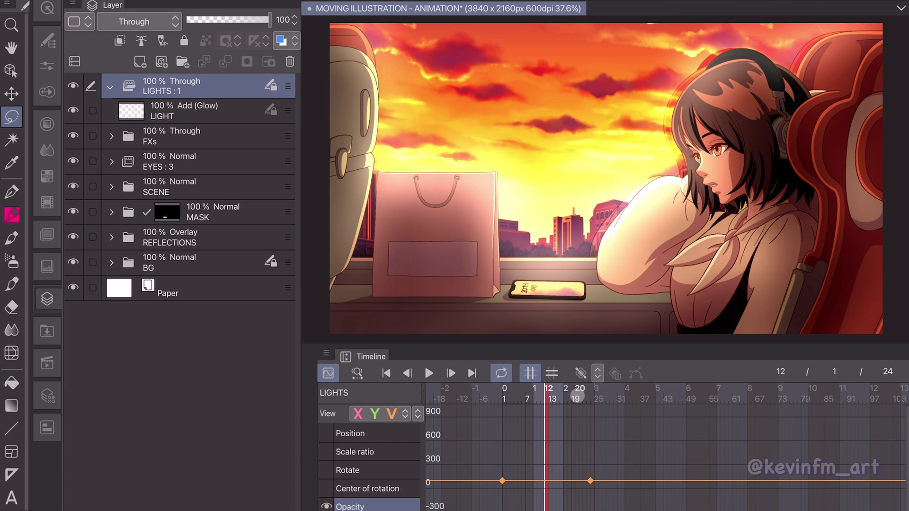
{"action": "left_click", "coordinate": [580, 373]}
{"action": "left_click_drag", "start_coordinate": [544, 481], "coordinate": [545, 490]}
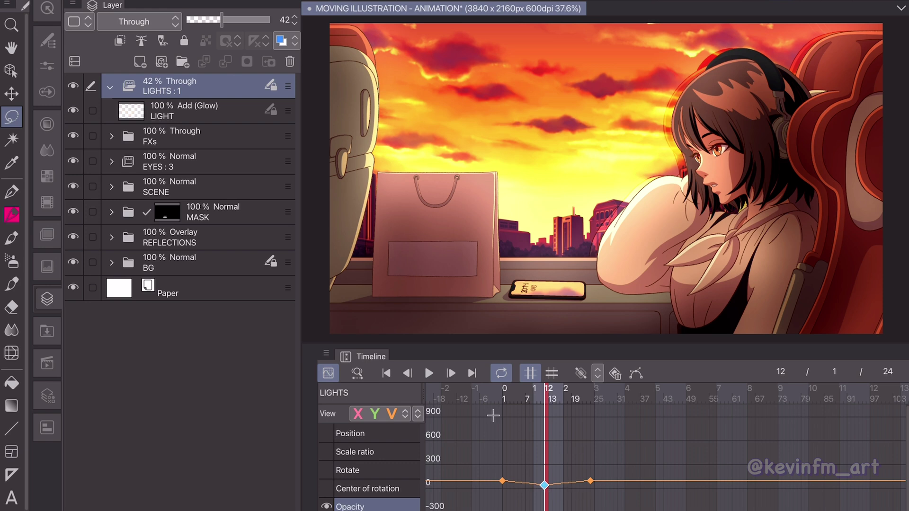
Leave the graph editor and play the animation from frame 1 to preview the light's changing opacity.
{"action": "left_click", "coordinate": [328, 373]}
{"action": "left_click_drag", "start_coordinate": [648, 393], "coordinate": [464, 400]}
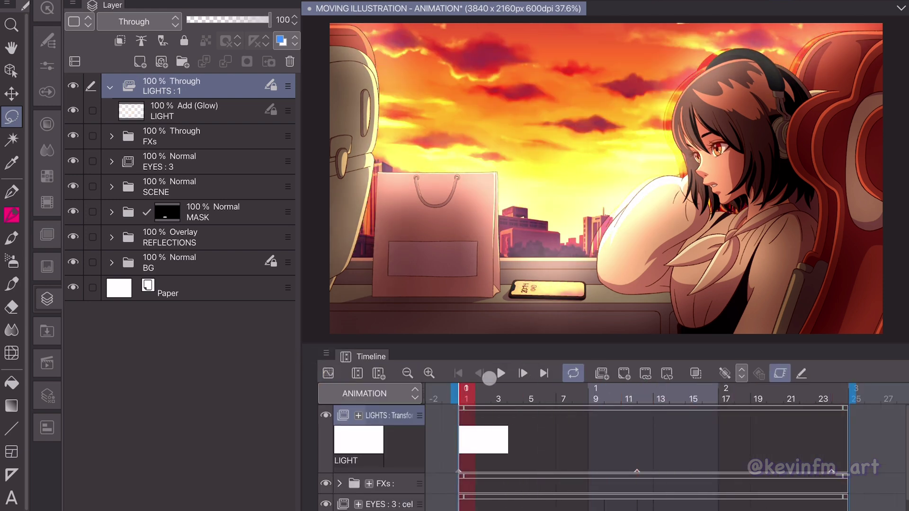
{"action": "left_click", "coordinate": [499, 374]}
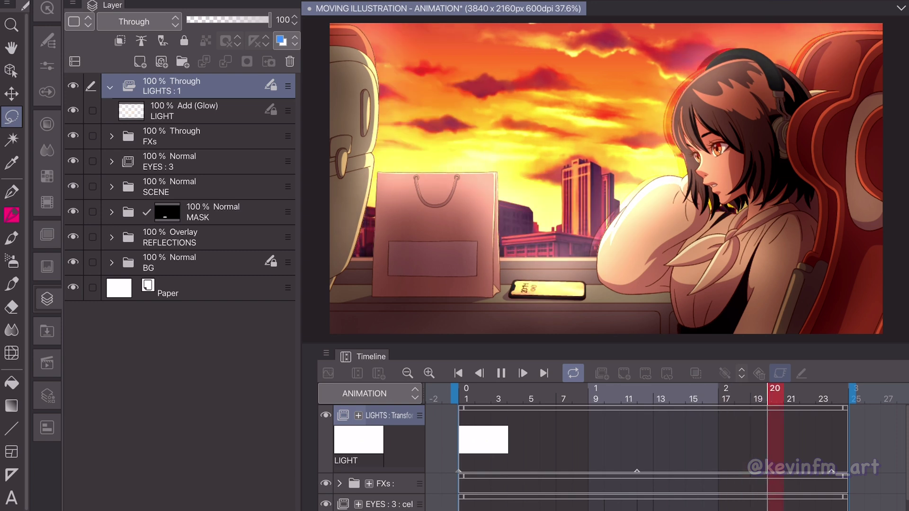
{"action": "left_click", "coordinate": [501, 373]}
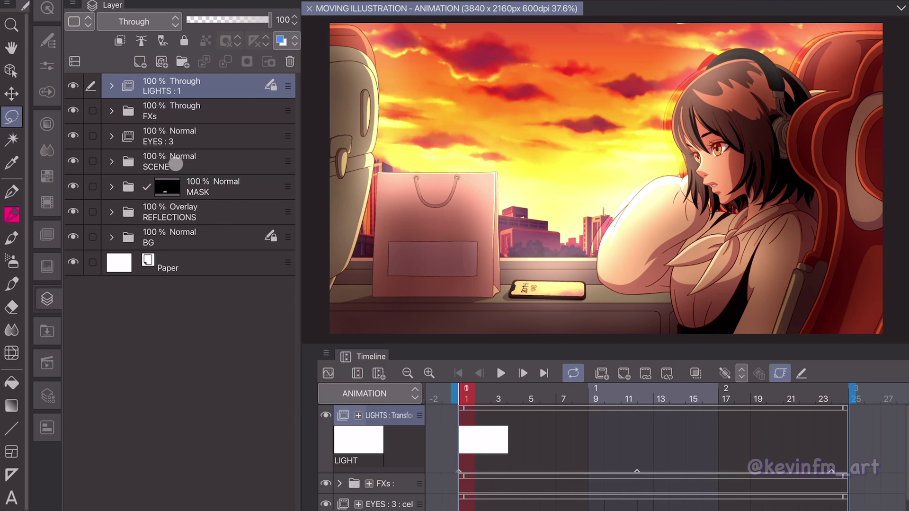
Erase the 20:14 clock and the two icons beside it on the phone screen from the SCENE folder's LINE FINAL layer.
{"action": "left_click", "coordinate": [180, 162]}
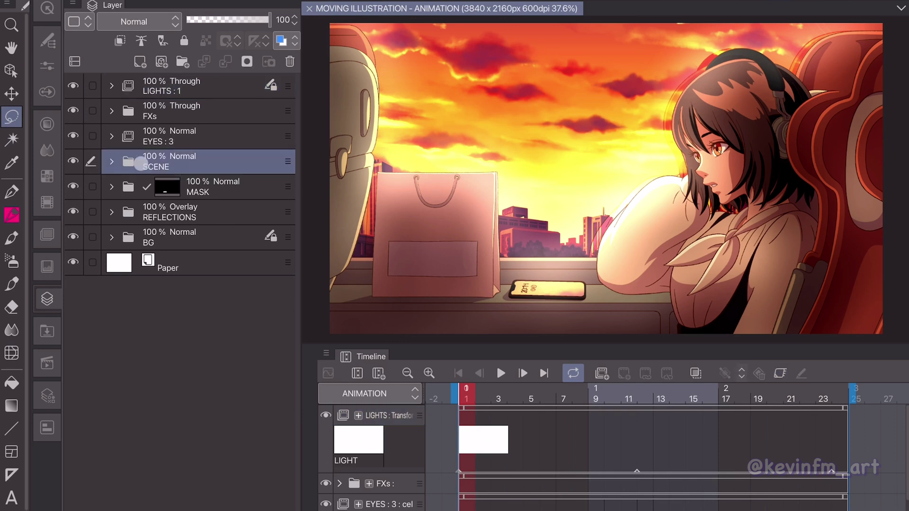
{"action": "left_click", "coordinate": [111, 162]}
{"action": "left_click", "coordinate": [190, 238]}
{"action": "scroll", "coordinate": [527, 298], "scroll_direction": "up", "scroll_amount": 10}
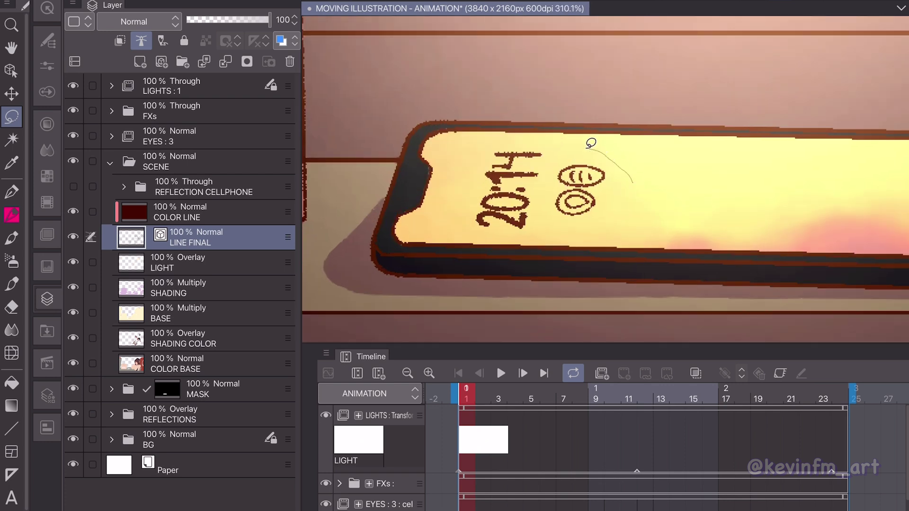
{"action": "left_click_drag", "start_coordinate": [467, 210], "coordinate": [473, 232]}
{"action": "key", "text": "Delete"}
{"action": "key", "text": "ctrl+d"}
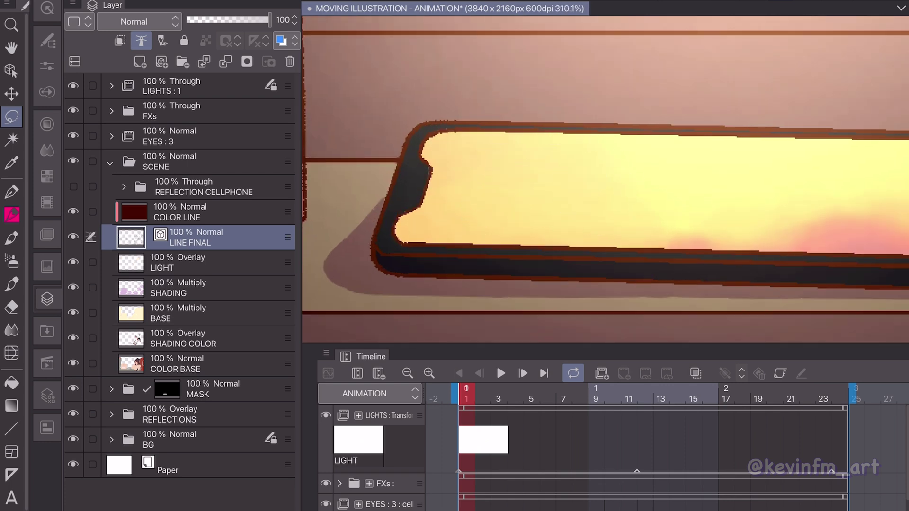
Collapse the SCENE folder and play the animation with the whole illustration in view.
{"action": "left_click", "coordinate": [47, 266]}
{"action": "key", "text": "ctrl+0"}
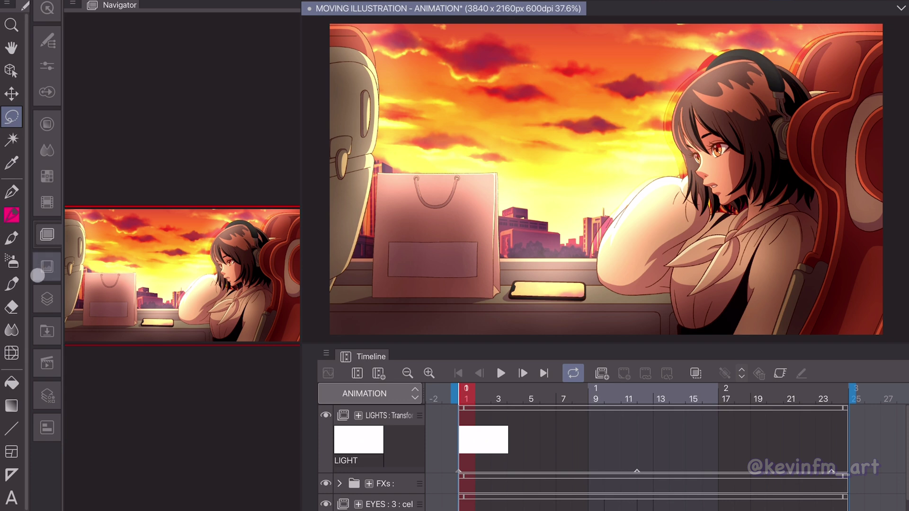
{"action": "left_click", "coordinate": [47, 299]}
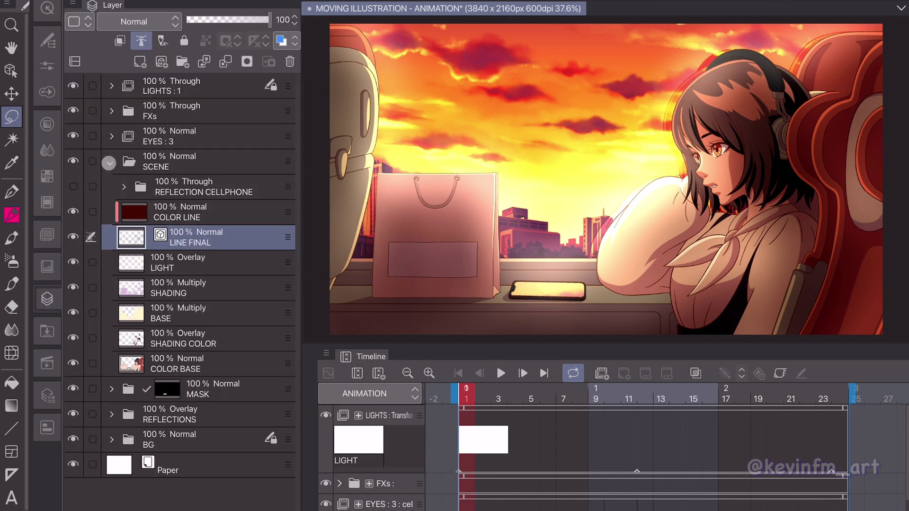
{"action": "left_click", "coordinate": [109, 163]}
{"action": "left_click", "coordinate": [501, 373]}
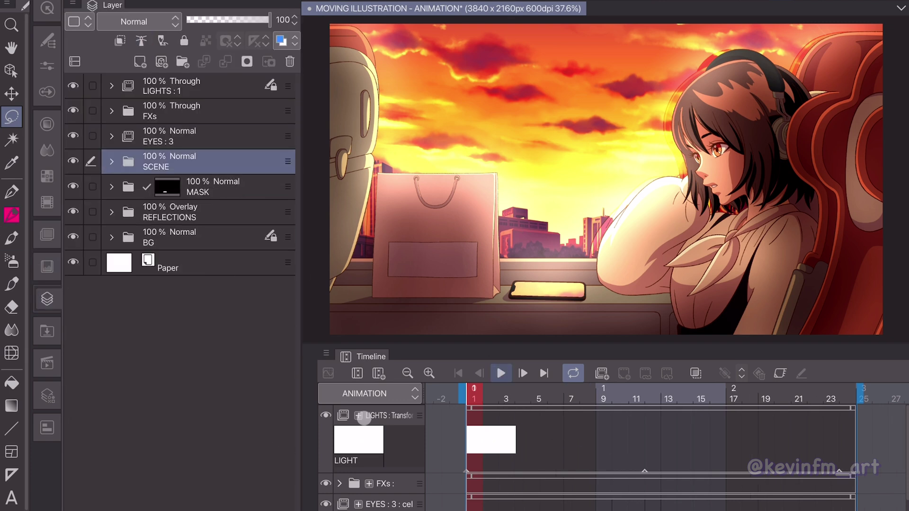